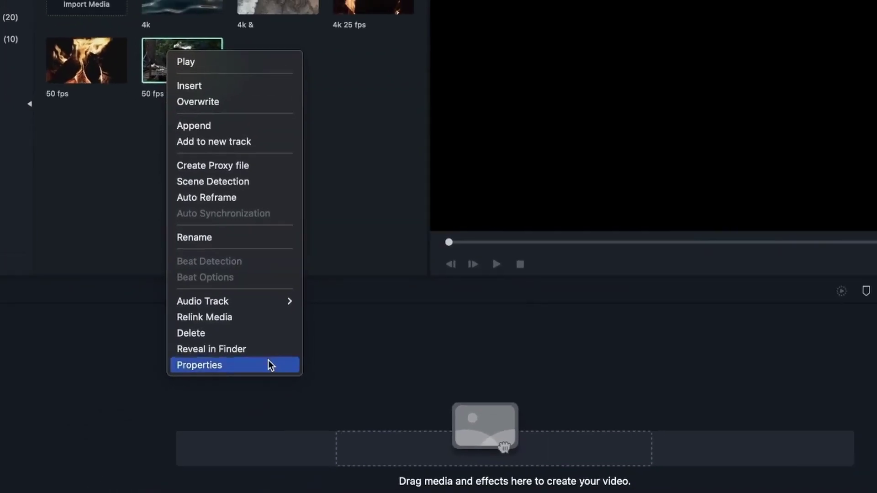
Check the resolution and frame rate of the 50 fps campfire clip and the 4k water clip in their properties
left_click(271, 365)
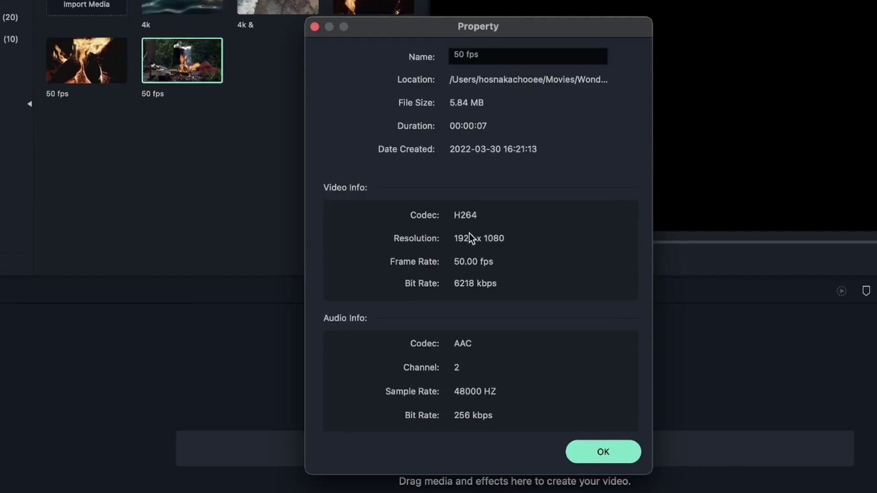
left_click(613, 450)
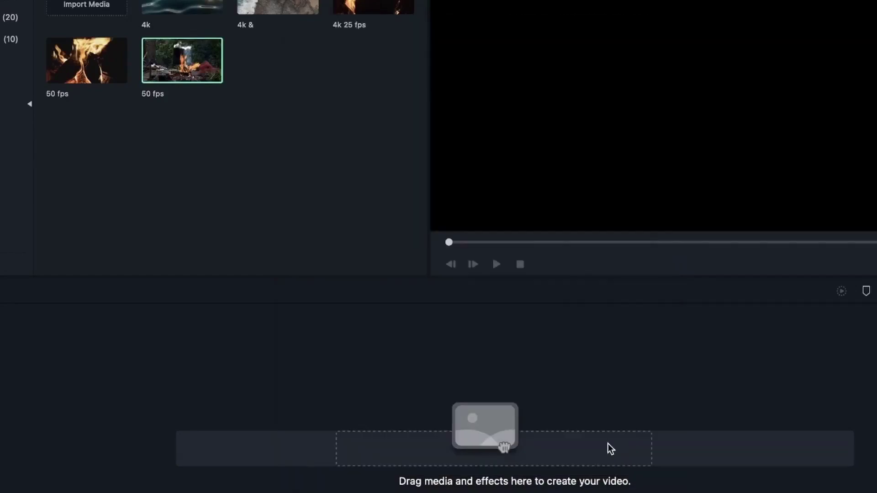
right_click(177, 17)
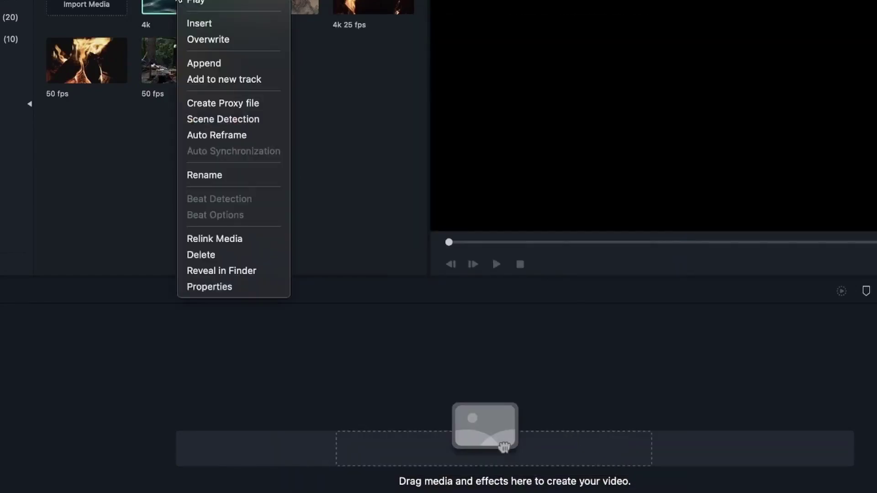
left_click(221, 289)
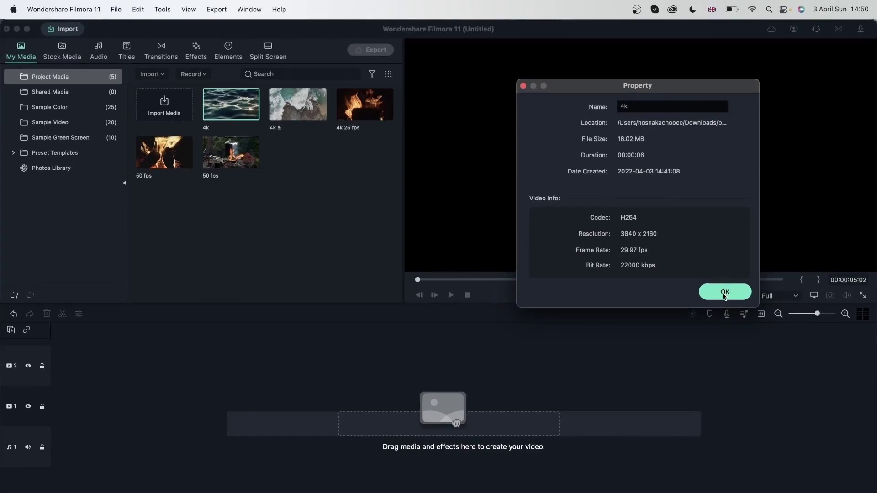
left_click(724, 292)
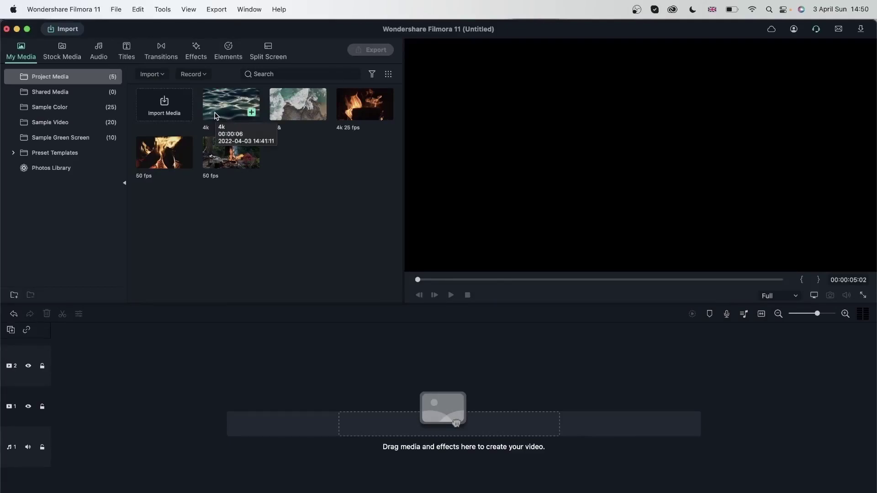
Place the 4k clip at the start of video track 1, matching the project to 3840x2160 29.97 fps, and add the 4k & clip directly after it
left_click_drag(216, 115, 54, 406)
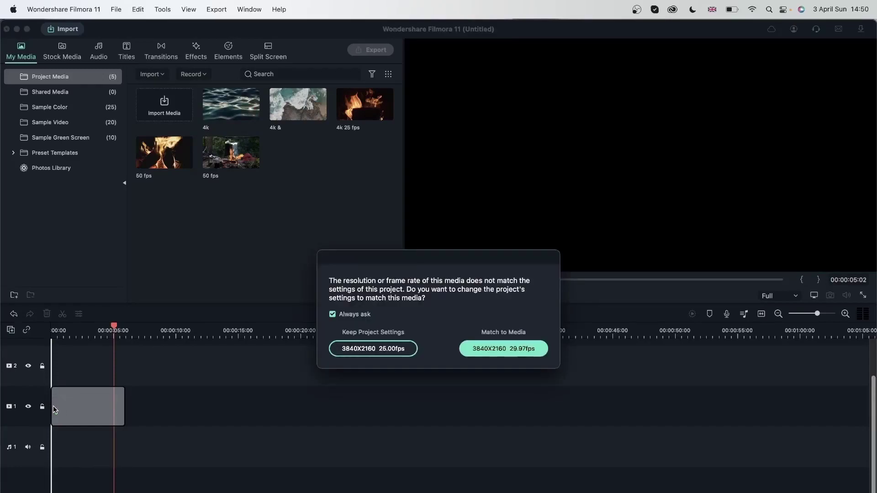
left_click(496, 349)
left_click_drag(296, 101, 110, 406)
Scrub the playhead across the two timeline clips to preview the footage, ending at about 20 seconds
left_click_drag(99, 328, 237, 369)
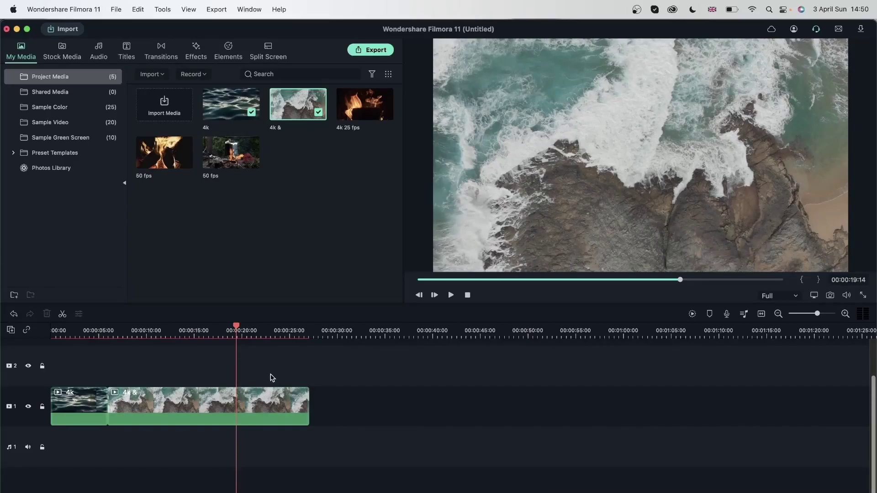
left_click(270, 327)
left_click(76, 359)
left_click_drag(76, 359, 241, 360)
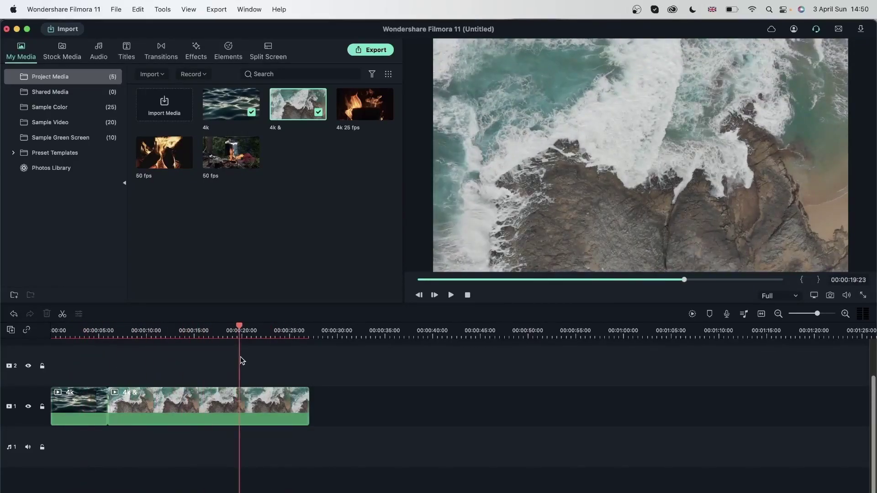
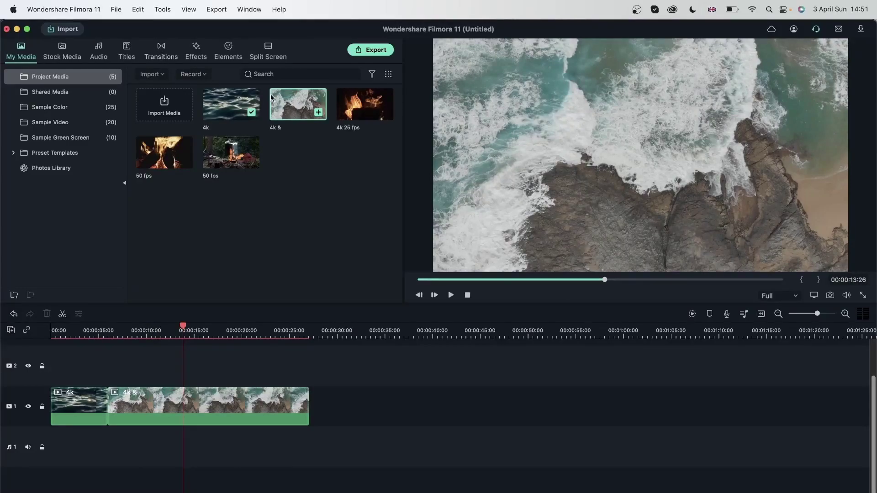
Check the frame rate and resolution of the 4k & clip in its properties
right_click(288, 102)
left_click(348, 311)
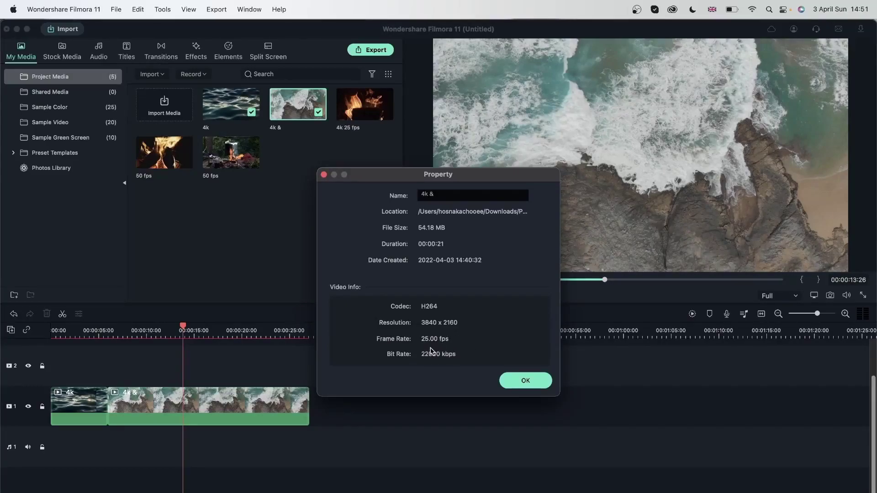
left_click_drag(491, 174, 340, 60)
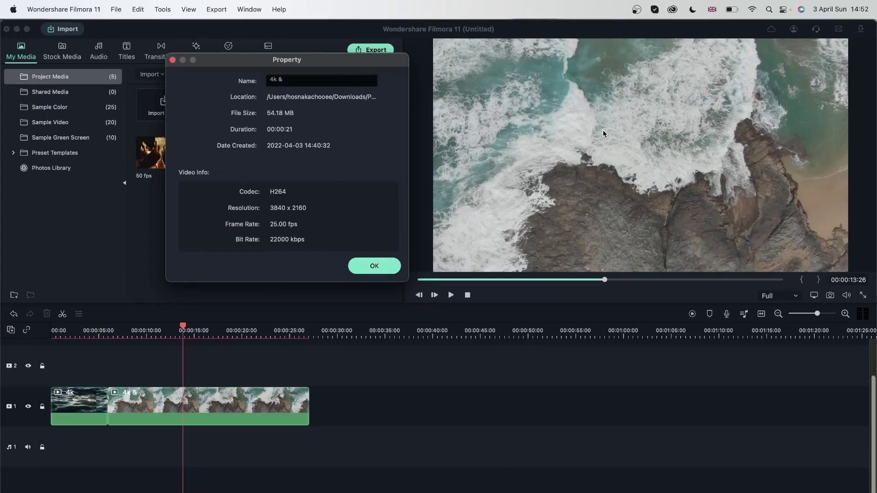
left_click(364, 267)
Slow the 4k & clip on the timeline to 0.25x and preview it full screen
left_click(221, 423)
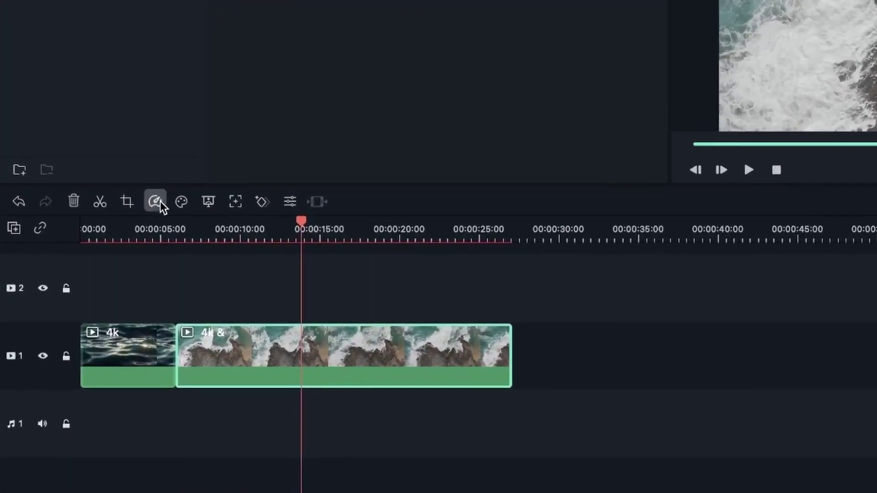
left_click(160, 202)
mouse_move(273, 274)
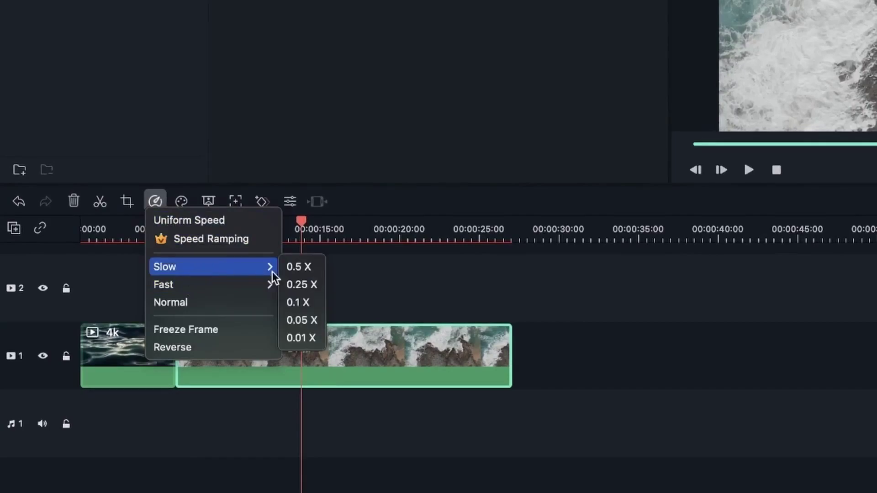
left_click(303, 284)
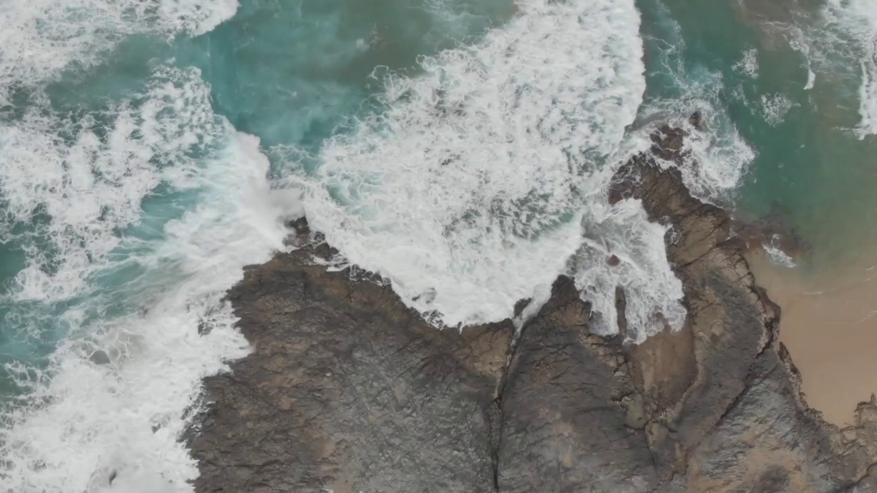
key("Escape")
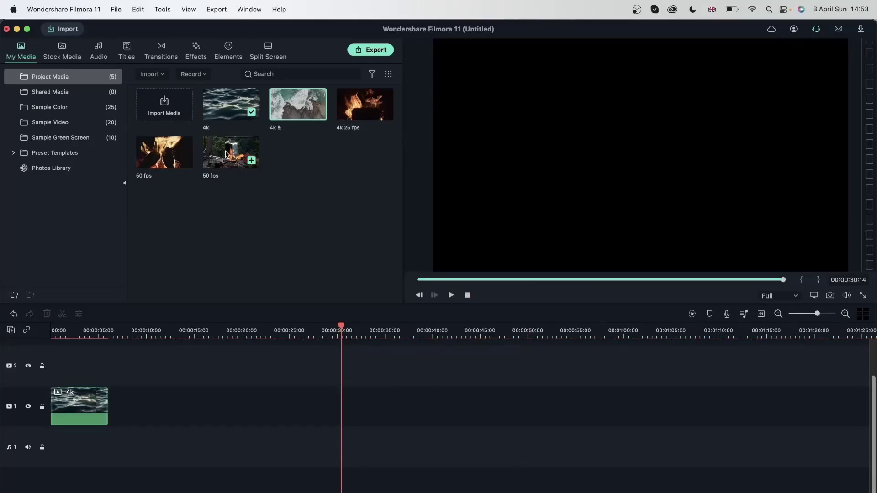
Check the frame rates of both 50 fps fire clips in their properties, starting with the campfire clip with the pot
left_click(226, 154)
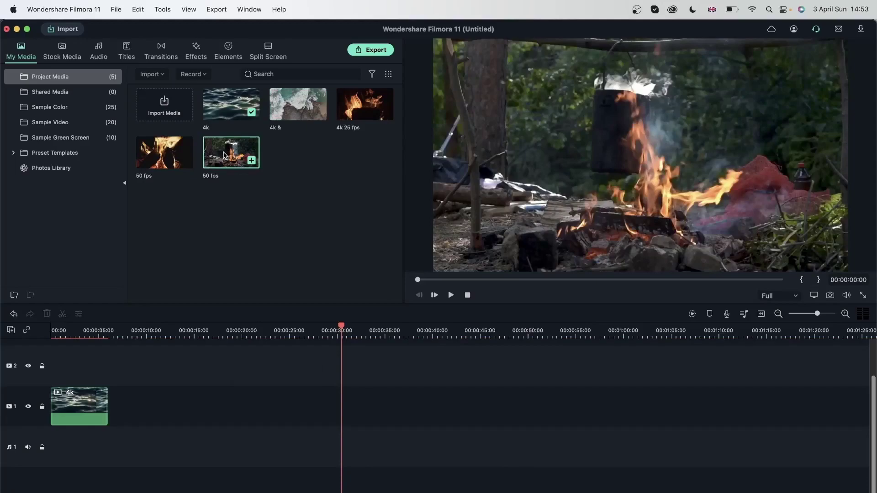
right_click(225, 151)
left_click(284, 371)
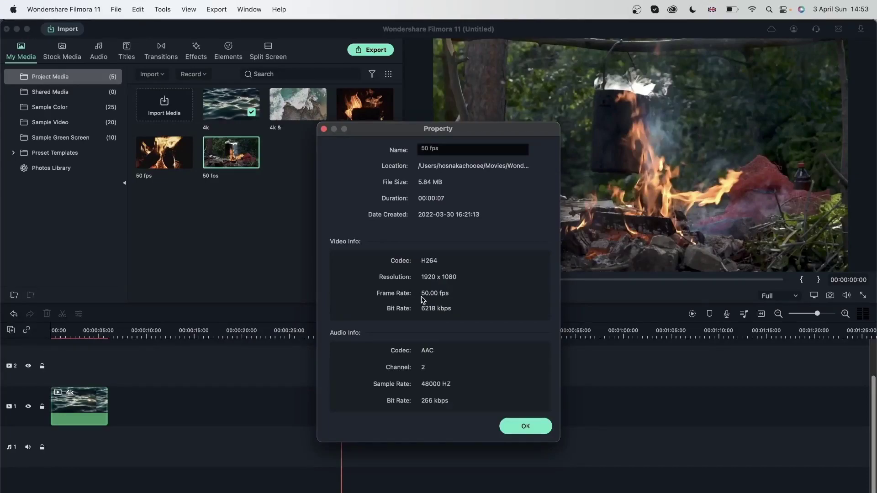
left_click(523, 427)
right_click(162, 143)
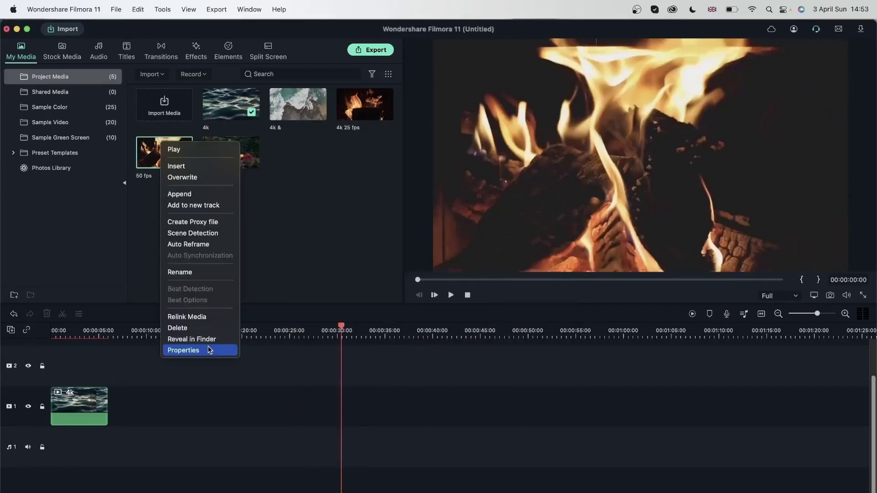
left_click(209, 351)
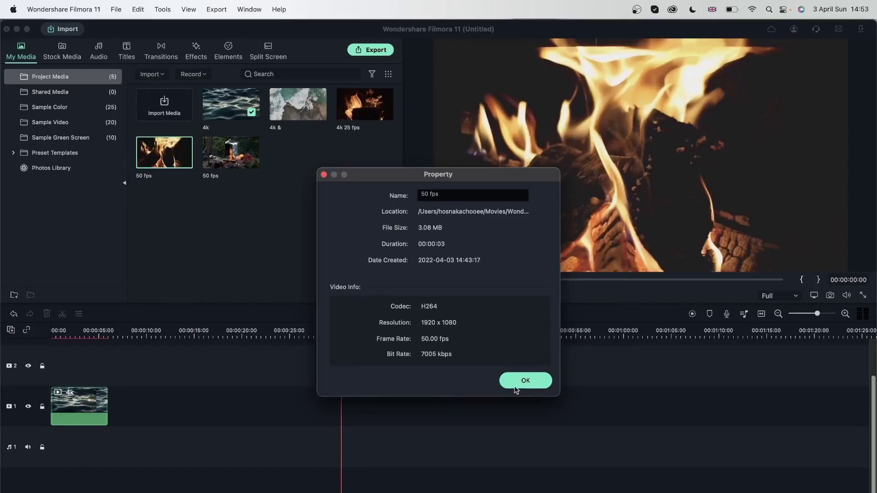
left_click(529, 382)
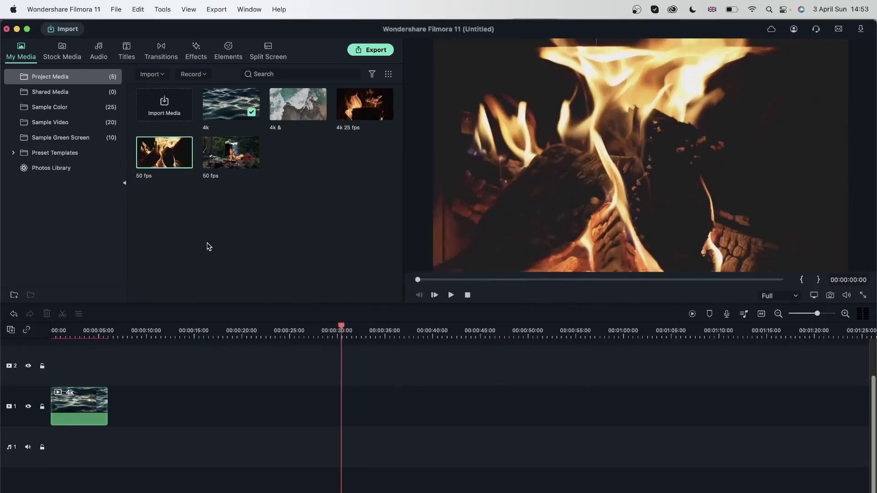
Place the close-up 50 fps fire clip on video track 1 at about 18.5 seconds and slow it to 0.25x
left_click_drag(173, 151, 233, 420)
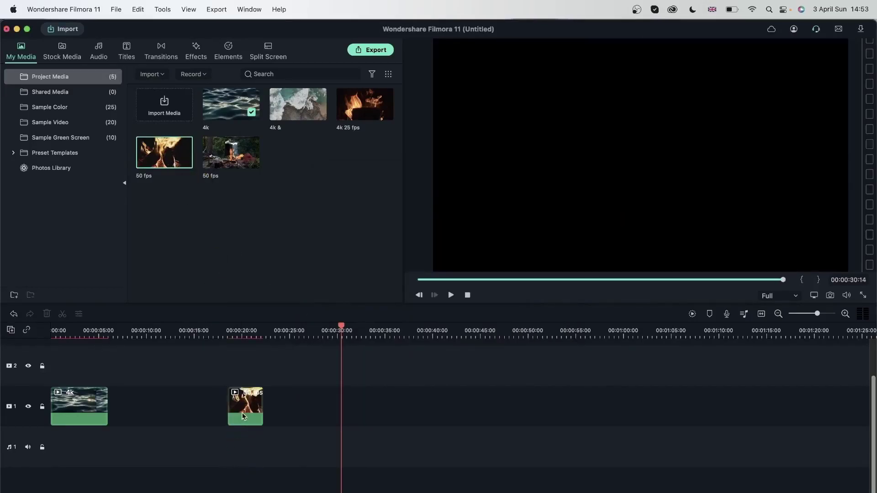
left_click(95, 314)
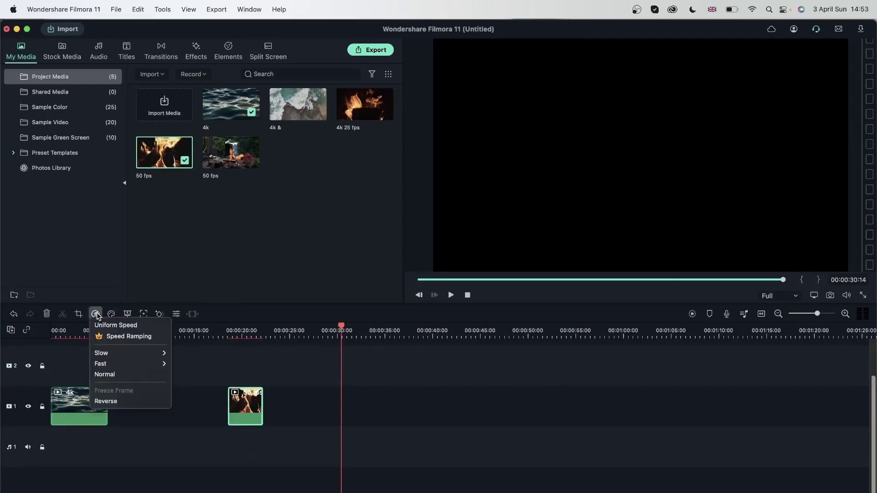
mouse_move(146, 354)
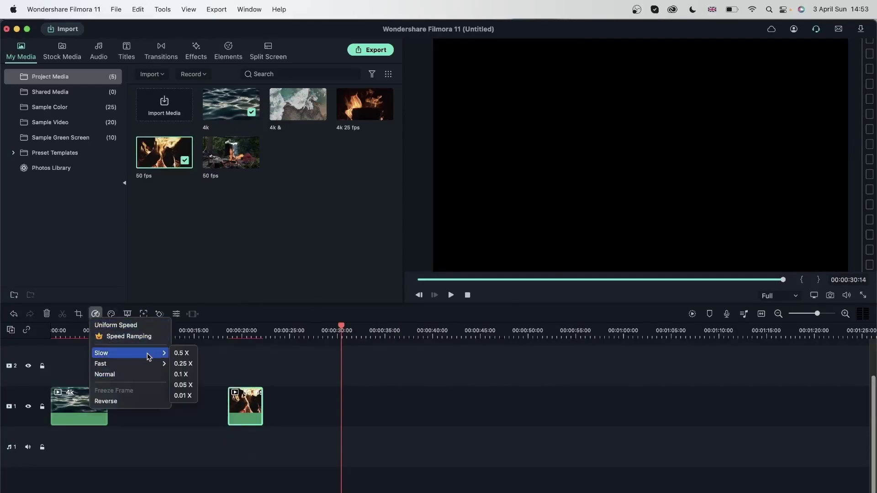
left_click(183, 363)
Play the slowed 50 fps fire clip full screen from about 19 seconds
left_click(233, 331)
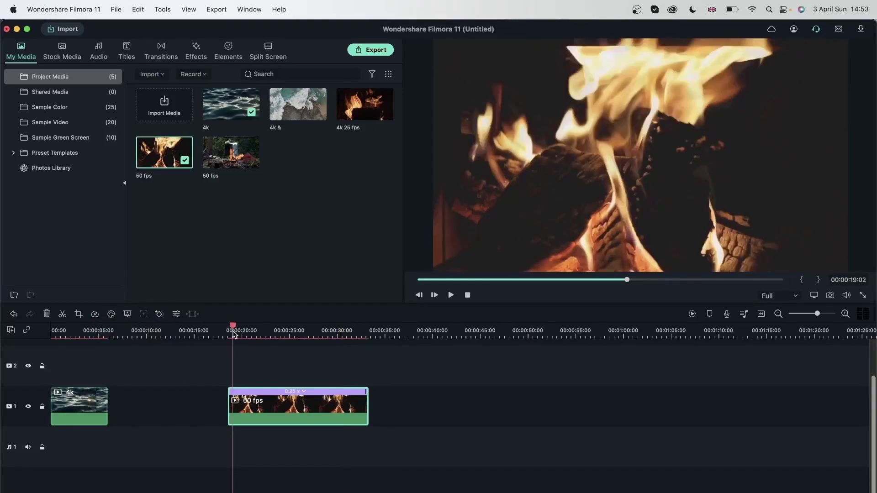
key("super+shift+f")
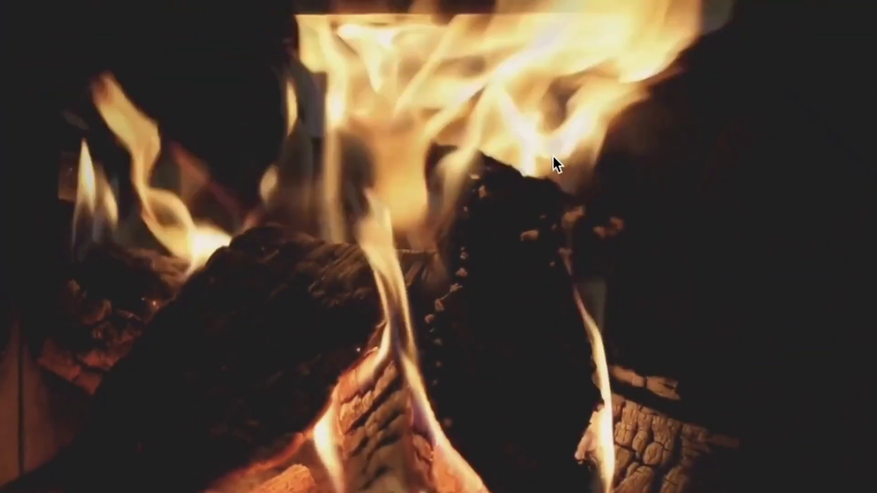
key("Escape")
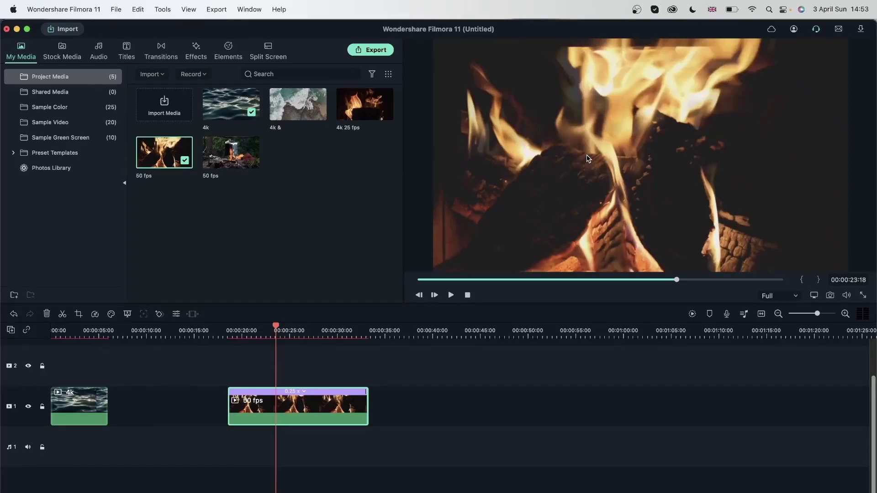
Delete all clips from the timeline
left_click(185, 383)
left_click_drag(480, 408, 64, 371)
left_click(46, 313)
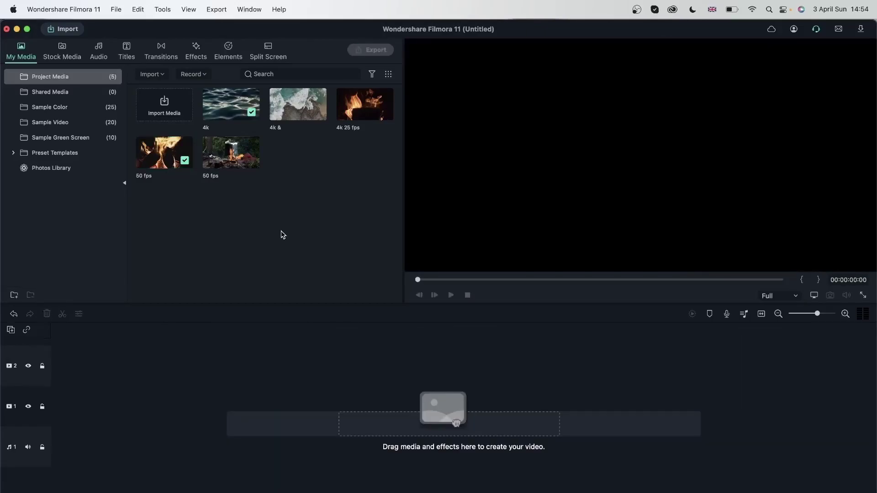
Create a proxy file for the 4k water clip in the project media
mouse_move(261, 112)
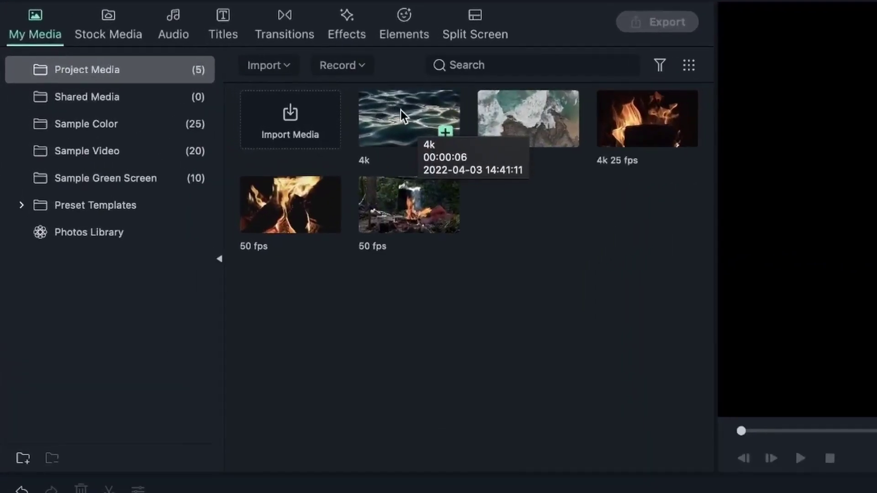
right_click(401, 111)
left_click(373, 124)
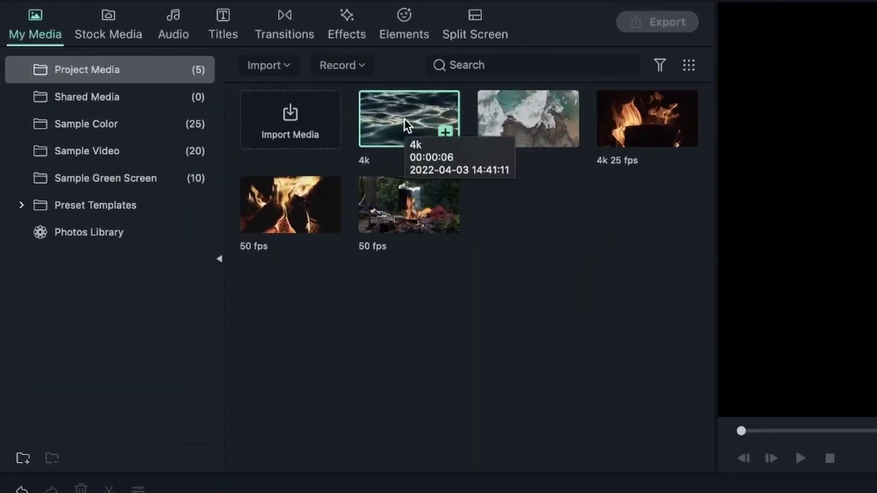
right_click(404, 119)
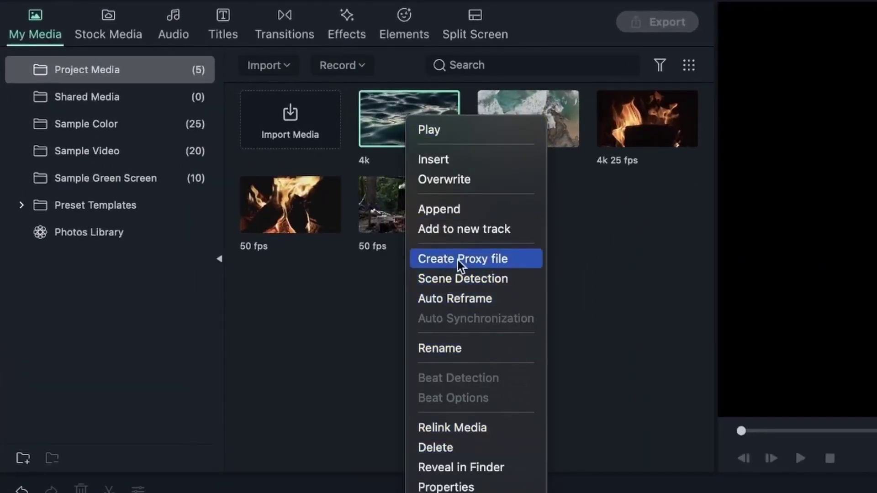
left_click(472, 259)
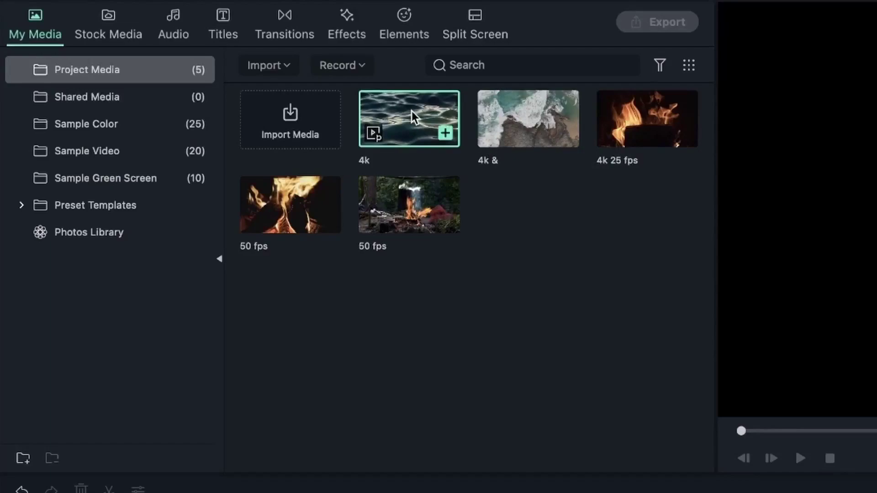
Place the 4k clip with its proxy at the start of video track 1
left_click_drag(411, 109, 78, 492)
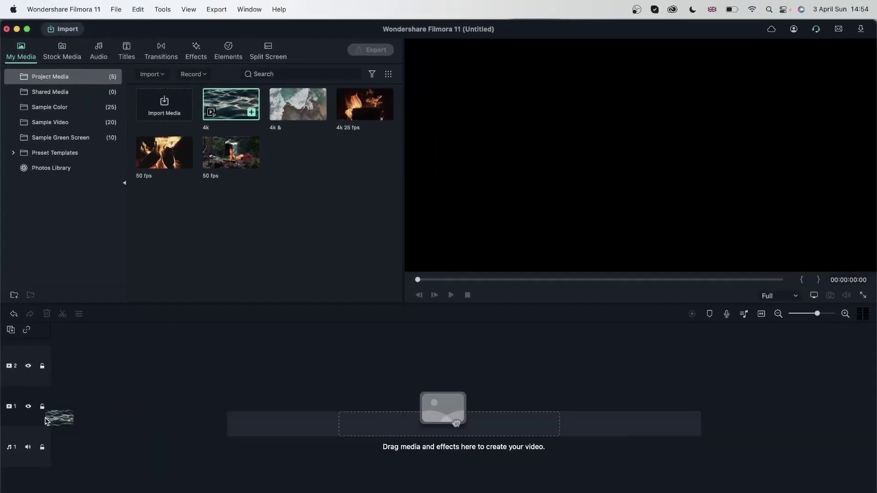
left_click_drag(46, 420, 54, 417)
Play the 4k clip full screen, and scrub its beginning on the timeline up to about 3 seconds
key("ctrl+super+f")
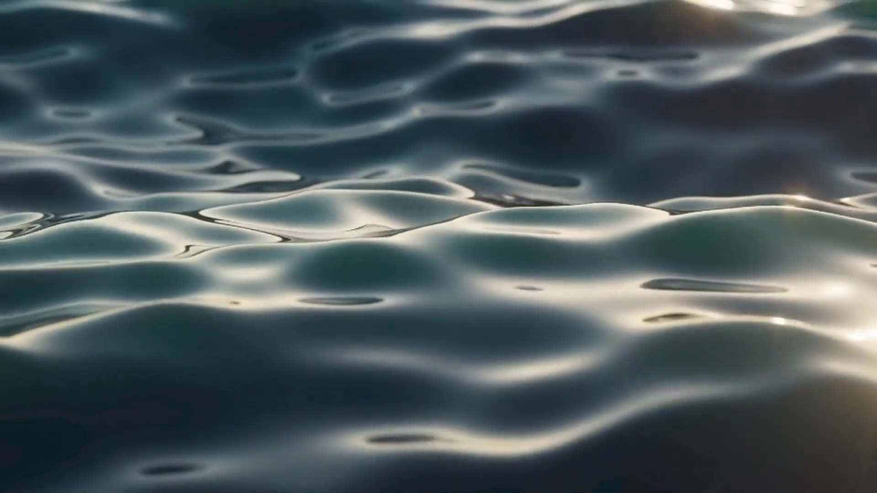
key("Escape")
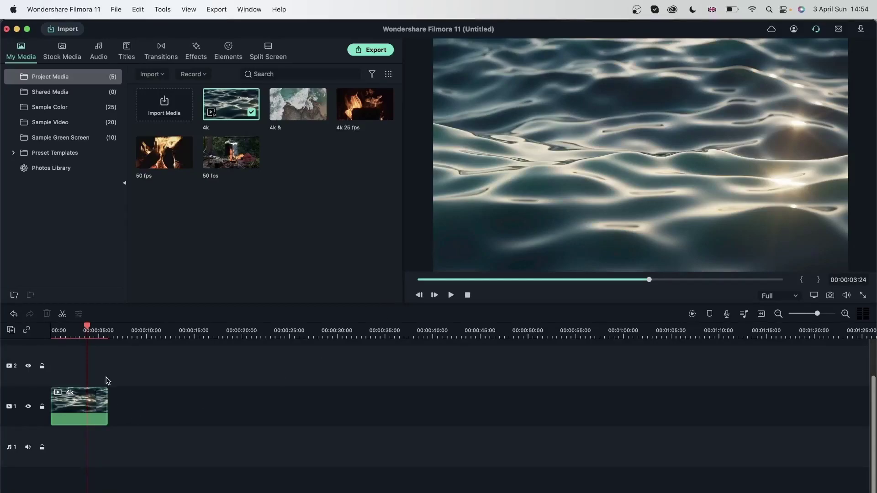
left_click(60, 329)
left_click_drag(61, 329, 79, 334)
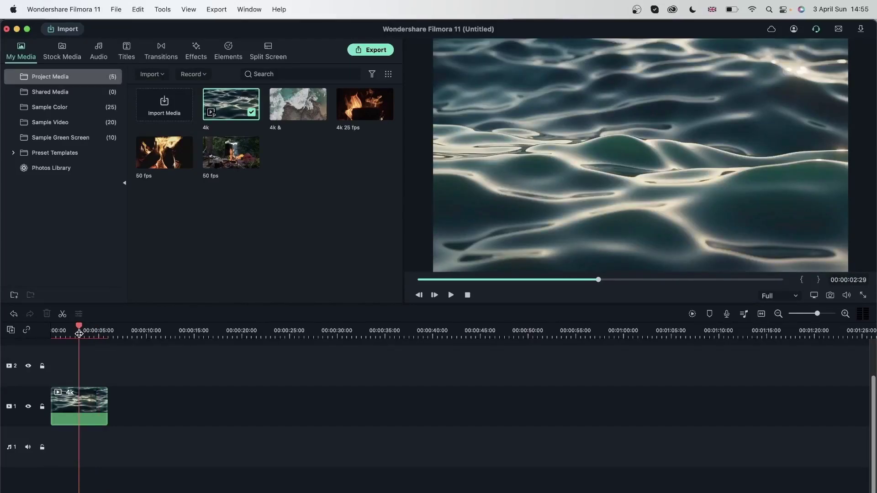
Preview the 4k & wave clip and the 50 fps campfire clip, and check the campfire clip's resolution and frame rate in its properties
left_click(297, 98)
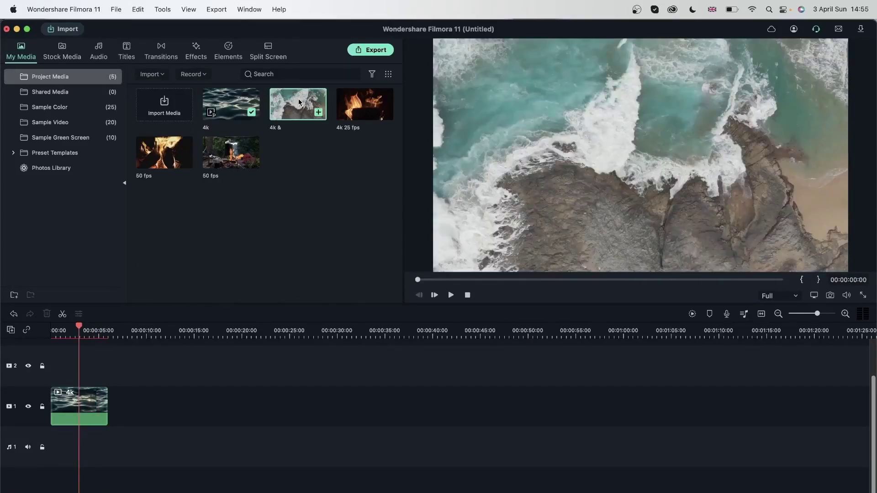
left_click(228, 166)
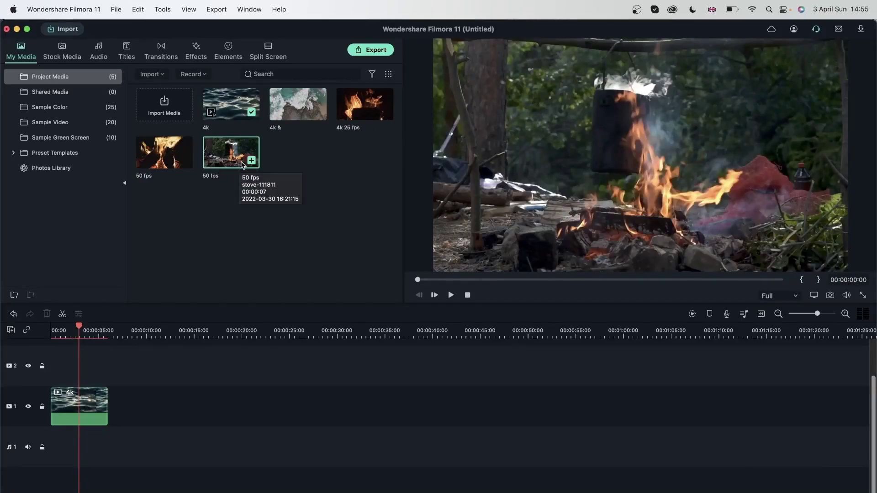
right_click(232, 149)
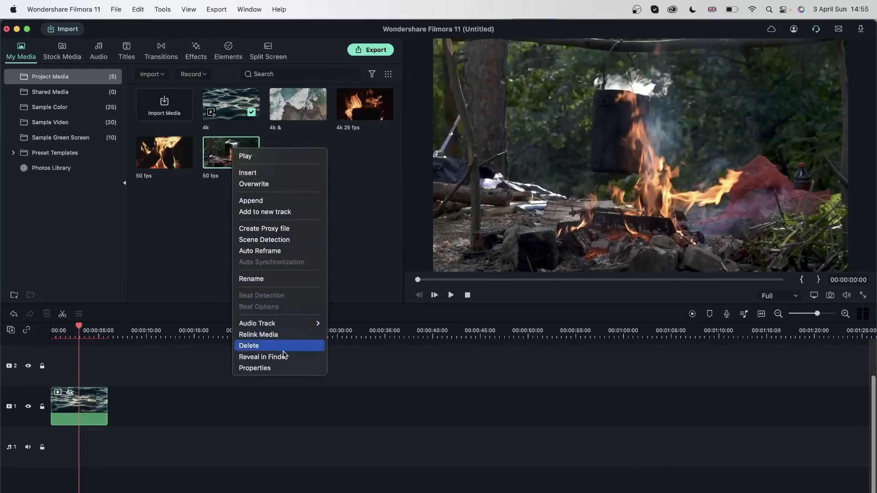
left_click(269, 369)
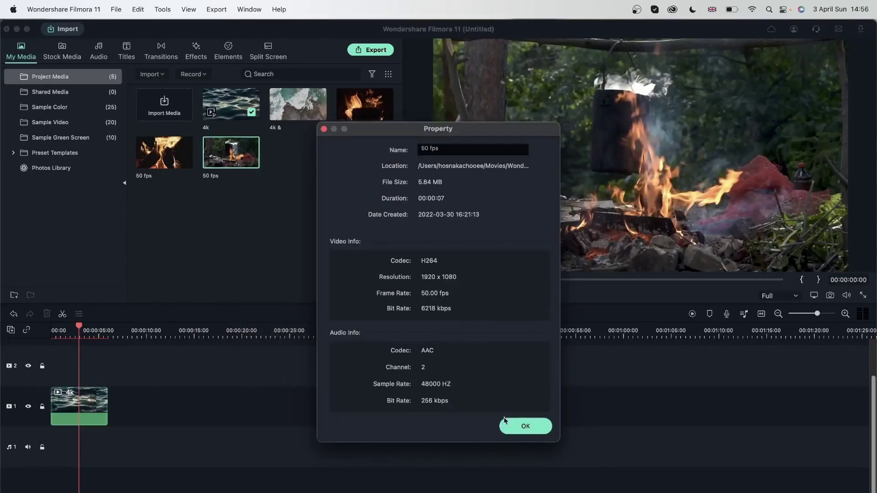
left_click(519, 432)
Create a proxy file for the 50 fps campfire clip and place the clip directly after the 4k clip on video track 1
right_click(236, 143)
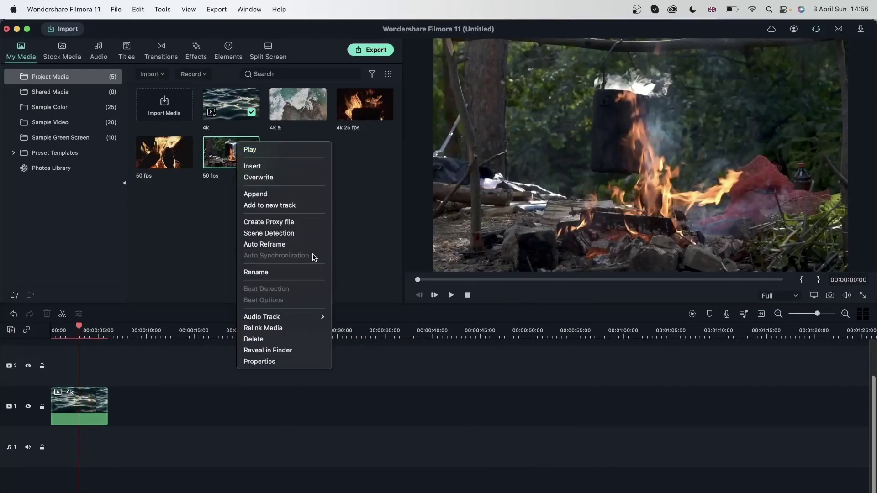
left_click(277, 226)
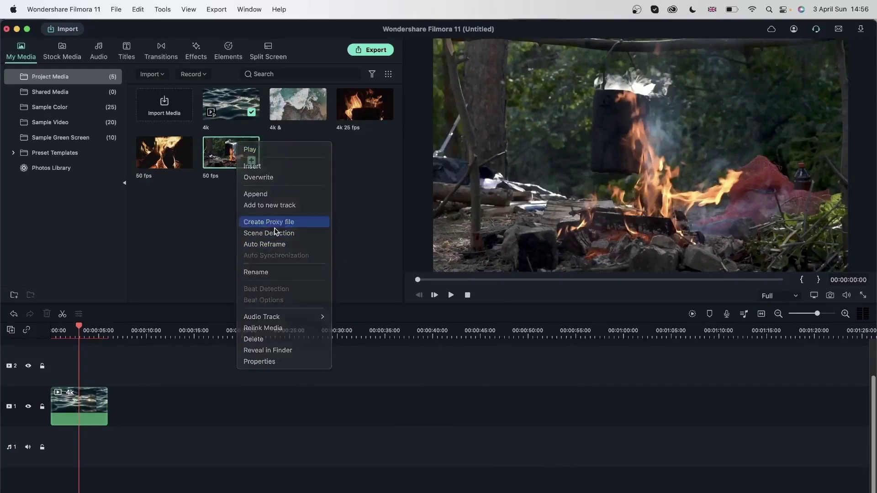
left_click_drag(228, 163, 120, 416)
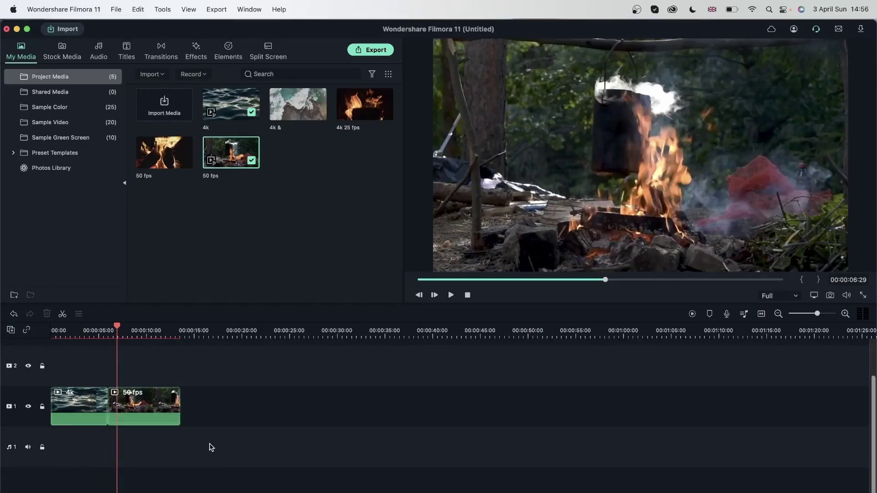
Play a short stretch of the campfire clip on the timeline to check its proxy playback
key("space")
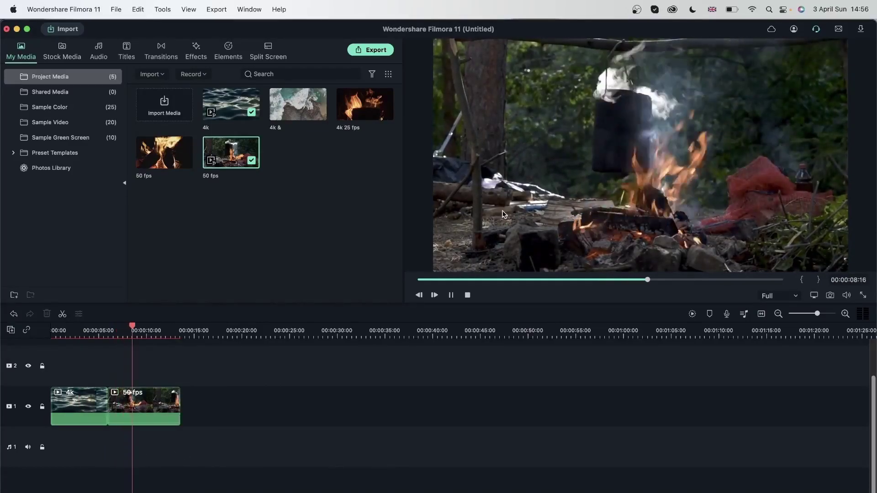
key("space")
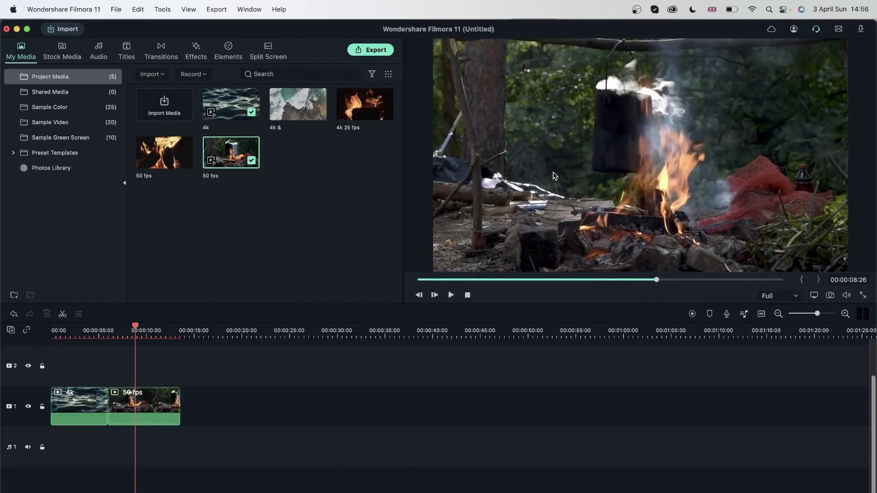
mouse_move(247, 156)
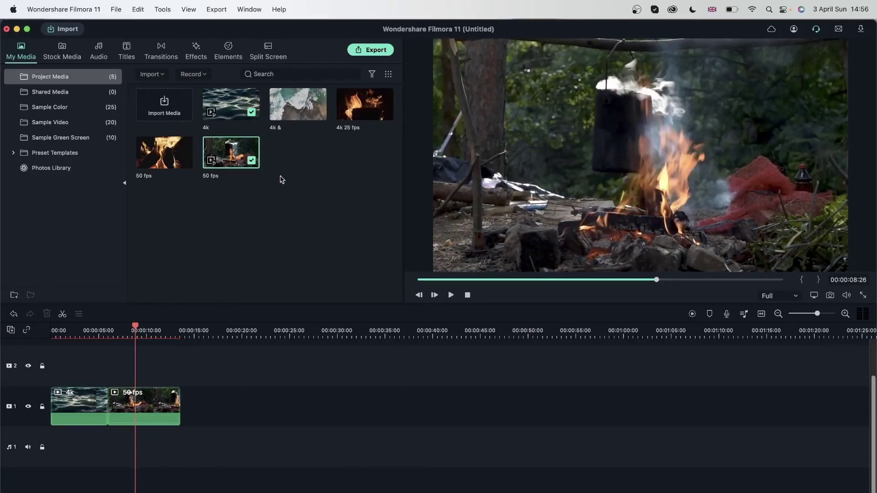
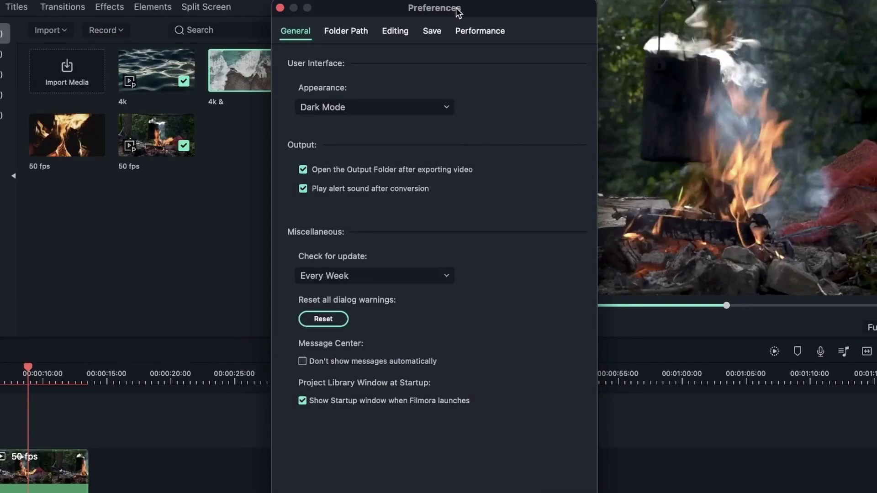
In the performance preferences, enable automatic proxy creation for media with a resolution higher than 1920 x 1080
left_click(470, 33)
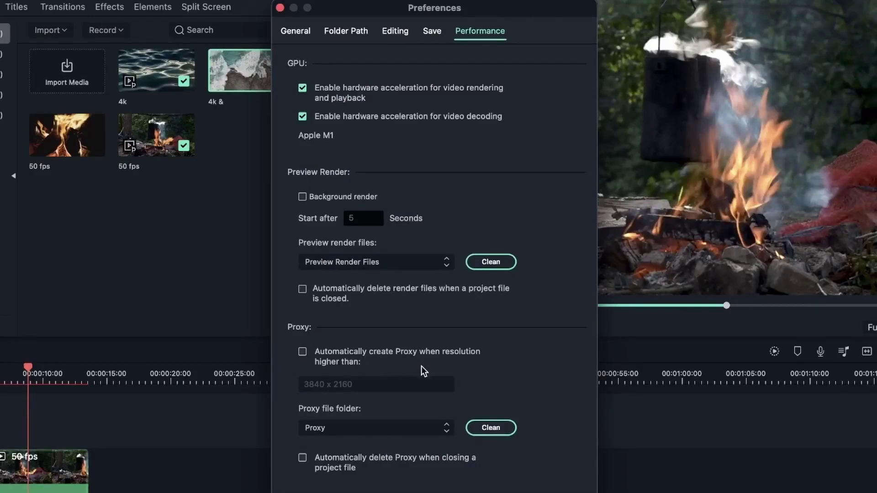
left_click(301, 352)
left_click(371, 385)
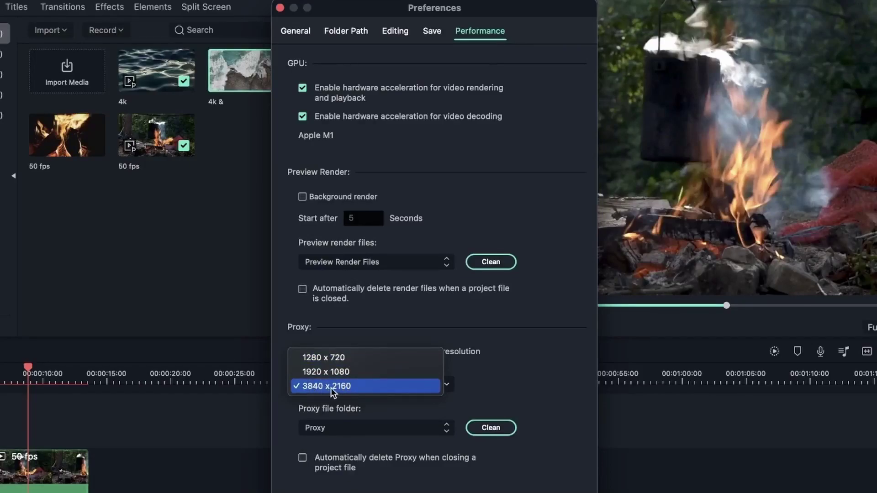
left_click(368, 386)
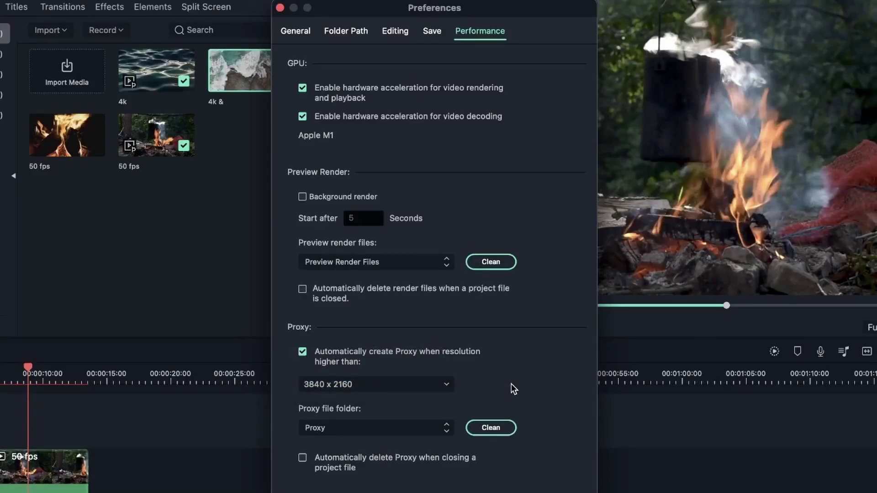
left_click(433, 387)
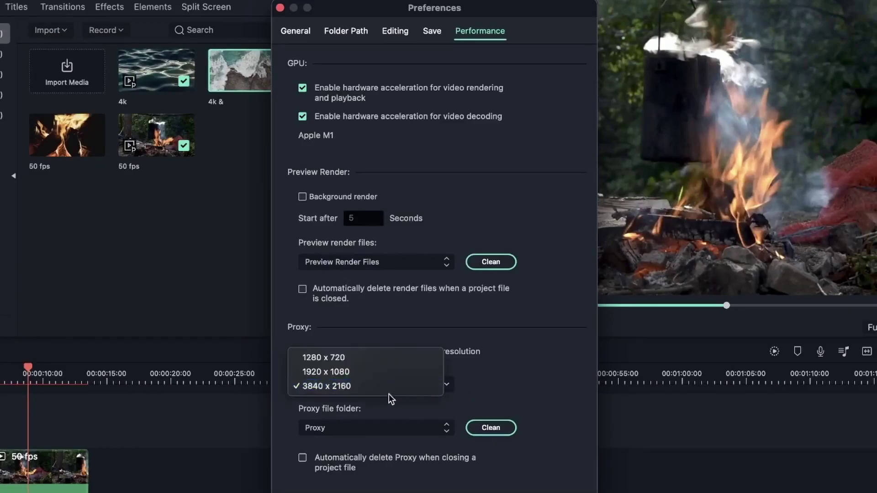
left_click(381, 374)
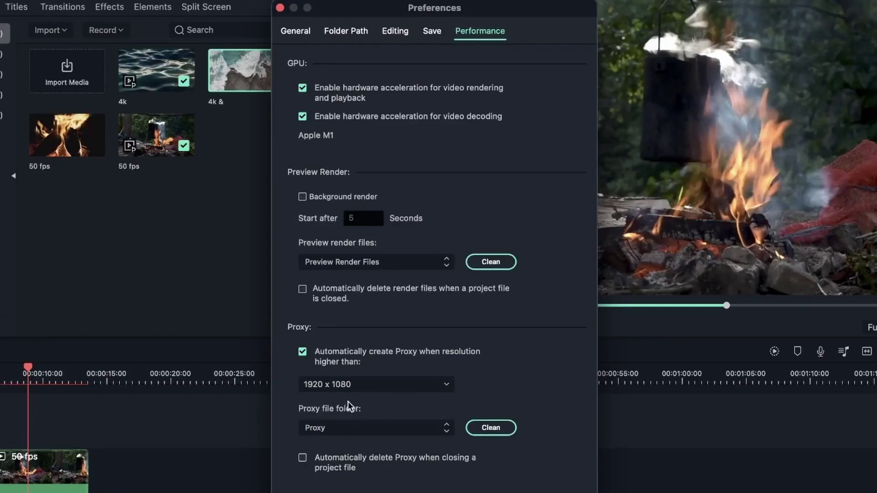
Keep Proxy as the proxy file folder and enable automatic proxy deletion when closing a project file, finishing the preferences
left_click(418, 427)
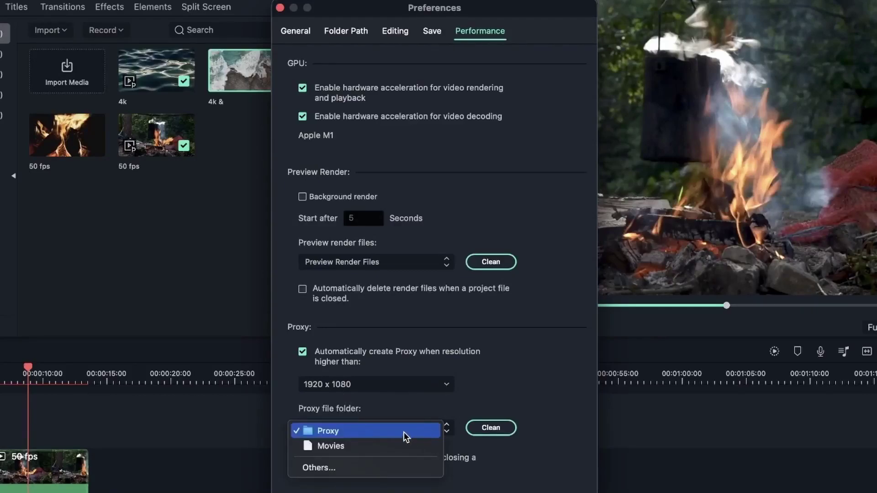
left_click(346, 431)
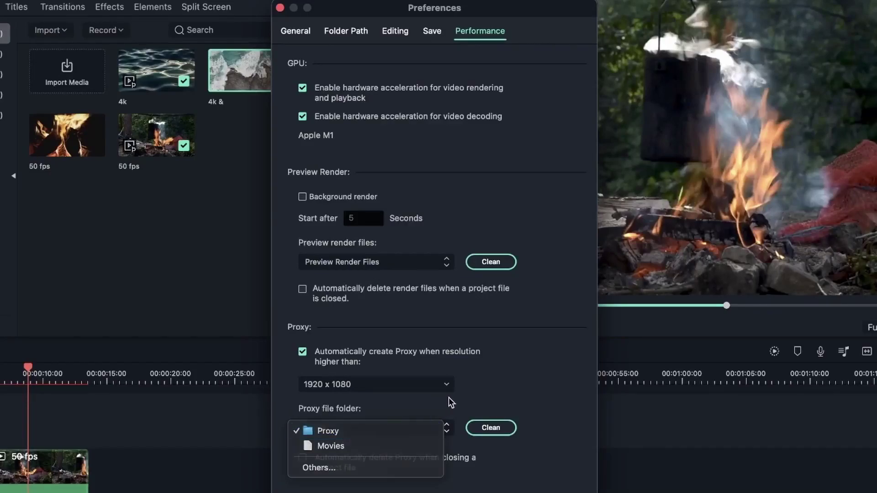
left_click(420, 434)
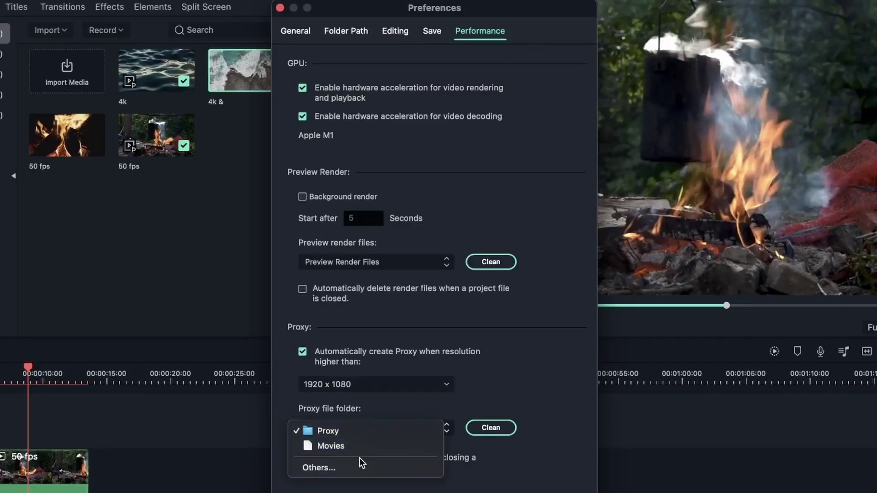
left_click(525, 376)
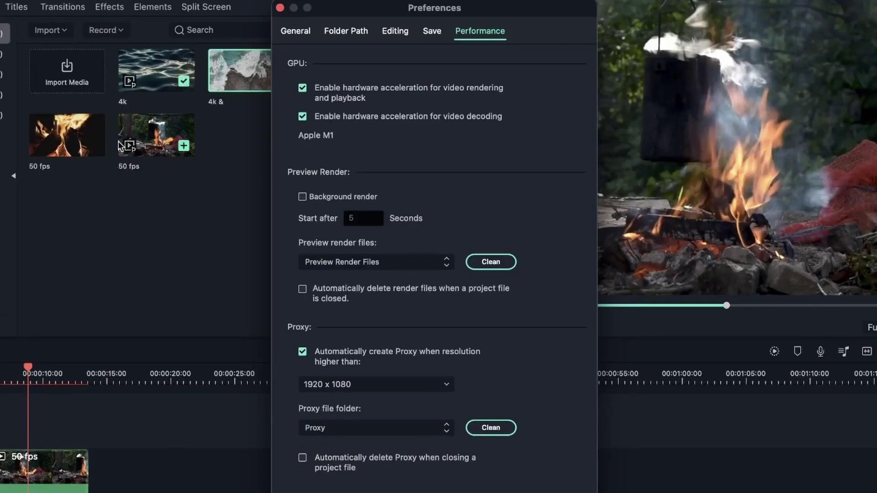
left_click_drag(378, 6, 525, 1)
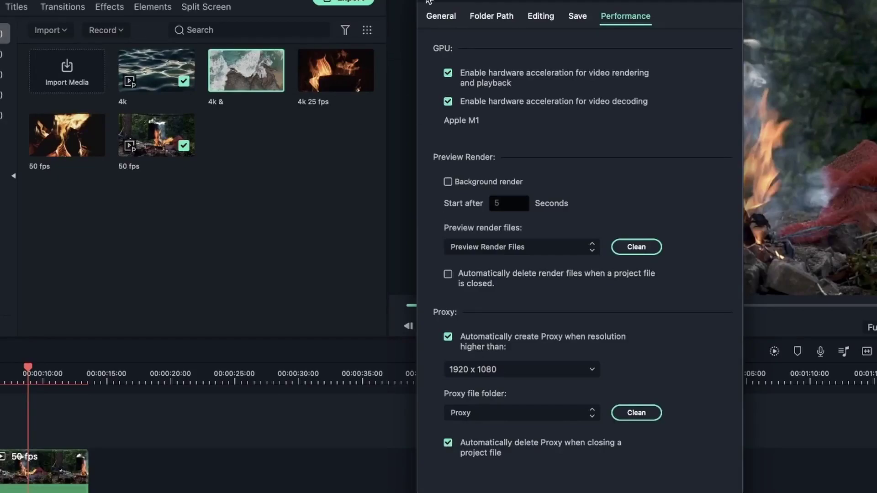
left_click(427, 10)
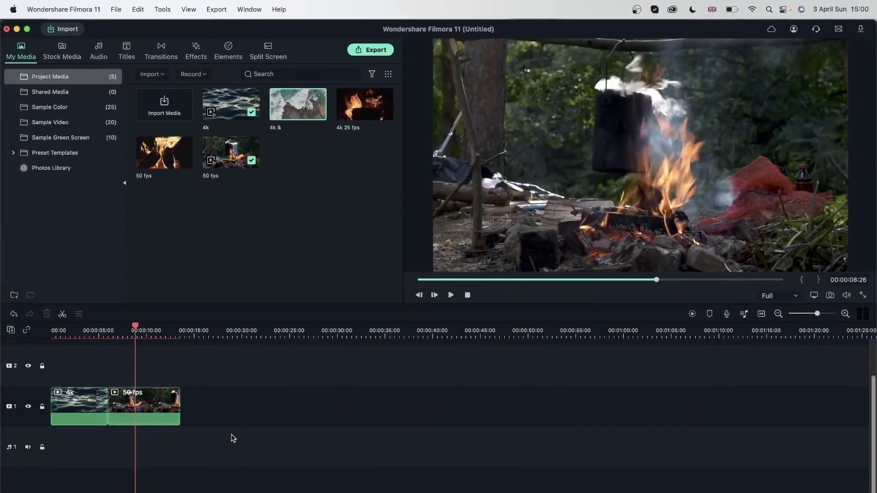
Delete the 4k & wave clip and the 4k 25 fps fire clip from the project media
left_click(133, 326)
left_click_drag(134, 328, 98, 328)
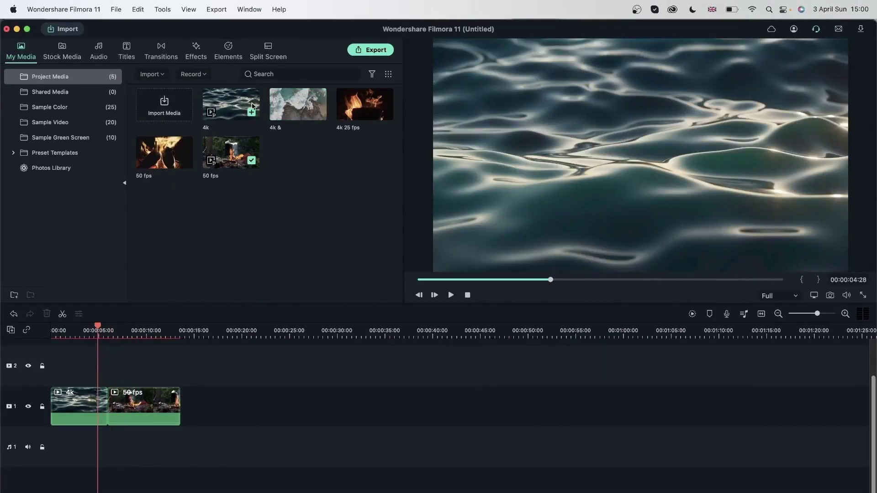
left_click_drag(382, 183, 306, 117)
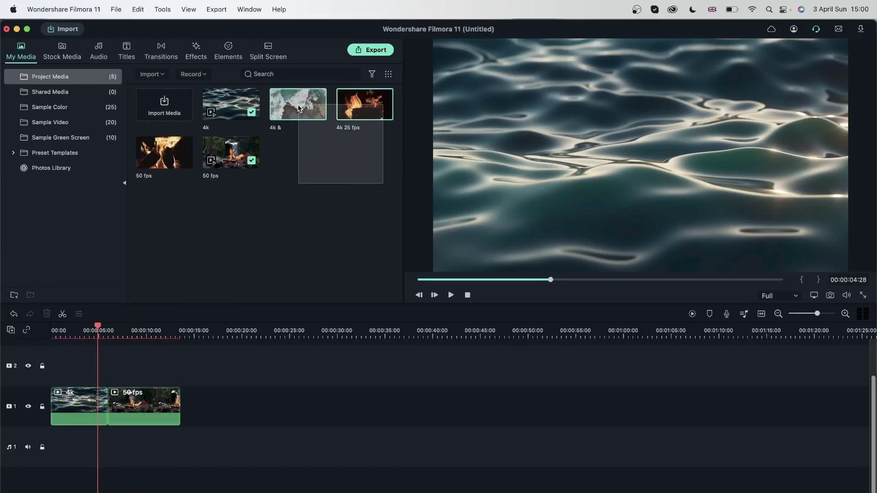
right_click(299, 105)
left_click(317, 290)
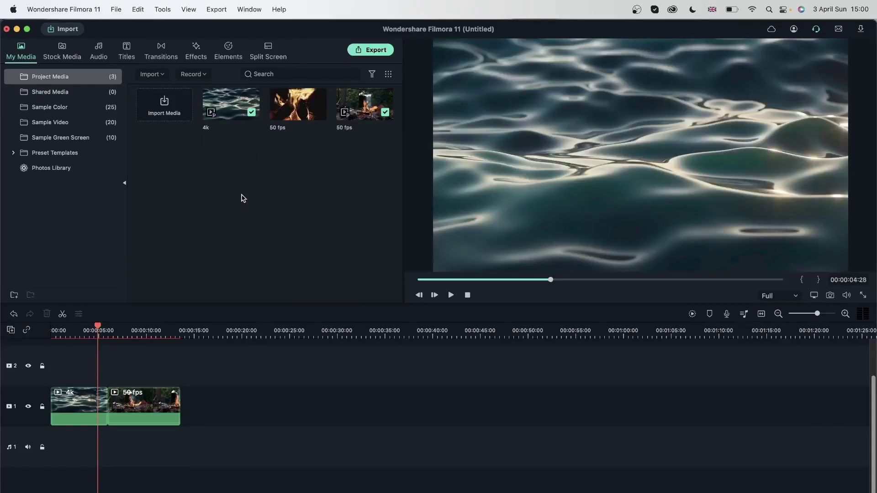
Import Pexels Videos 1409899.mp4 and Pexels Videos 1717998.mp4 from Downloads, accepting the creation of proxy copies
left_click(171, 111)
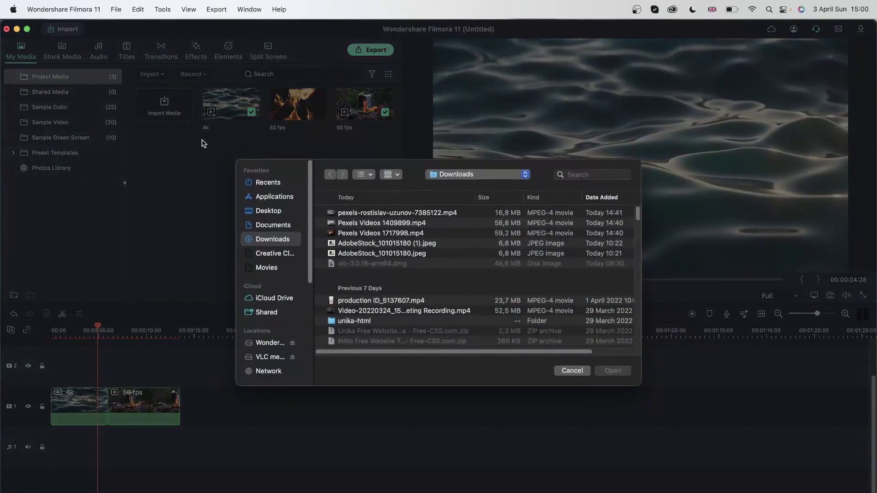
left_click(376, 226)
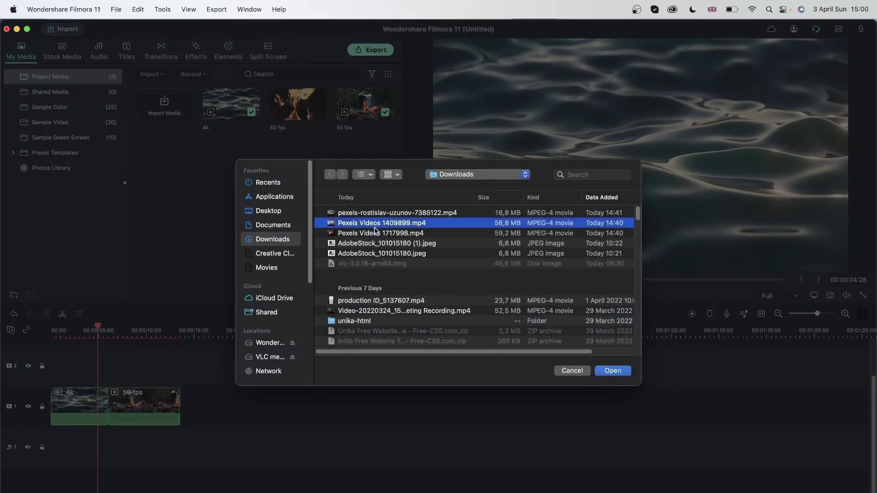
left_click(375, 233, "shift")
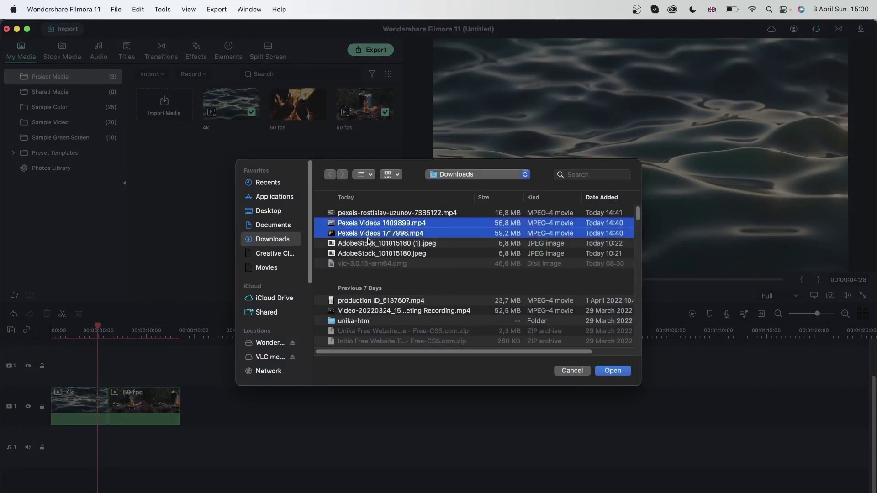
left_click(615, 371)
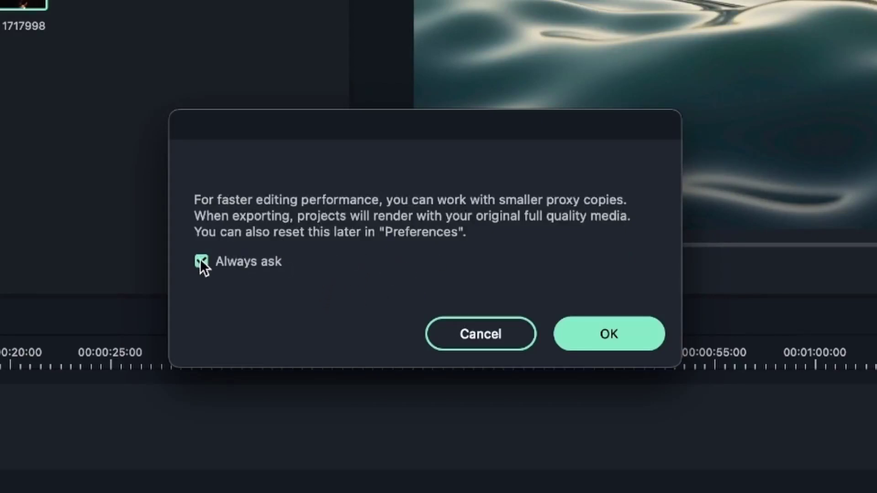
left_click(572, 347)
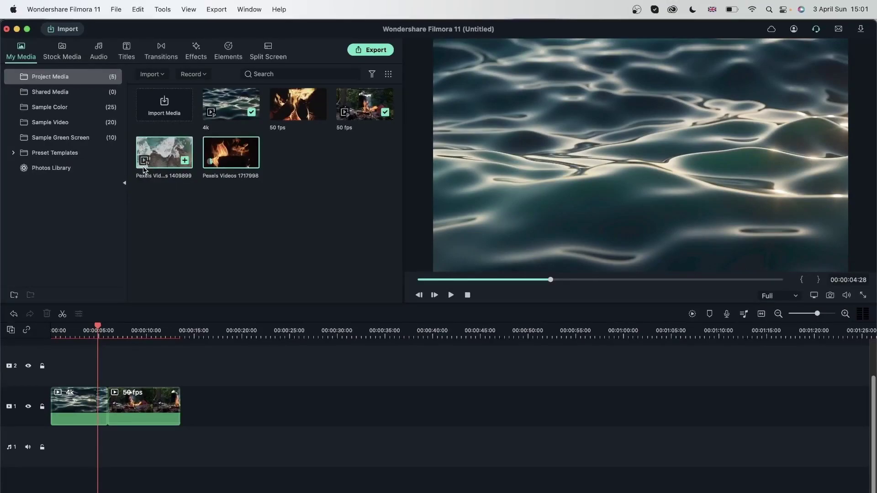
left_click(255, 259)
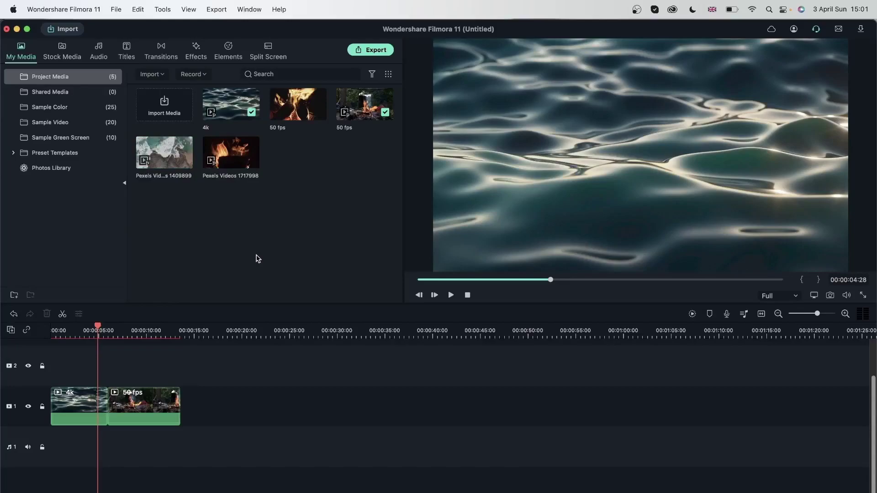
Append Pexels Videos 1409899, the 50 fps close-up fire clip and Pexels Videos 1717998, in that order, after the campfire clip on video track 1
left_click(76, 330)
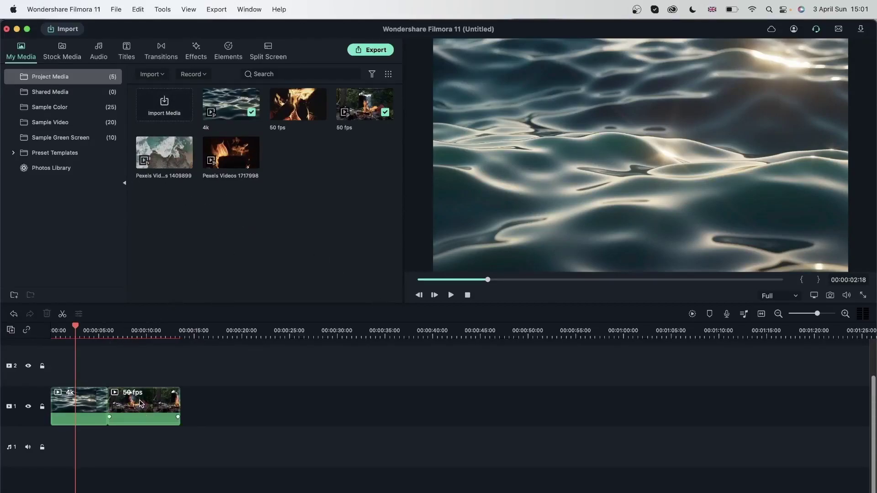
left_click_drag(171, 146, 188, 427)
mouse_move(363, 98)
left_mouse_down()
mouse_move(399, 378)
mouse_move(366, 103)
left_mouse_up()
left_click_drag(296, 108, 384, 434)
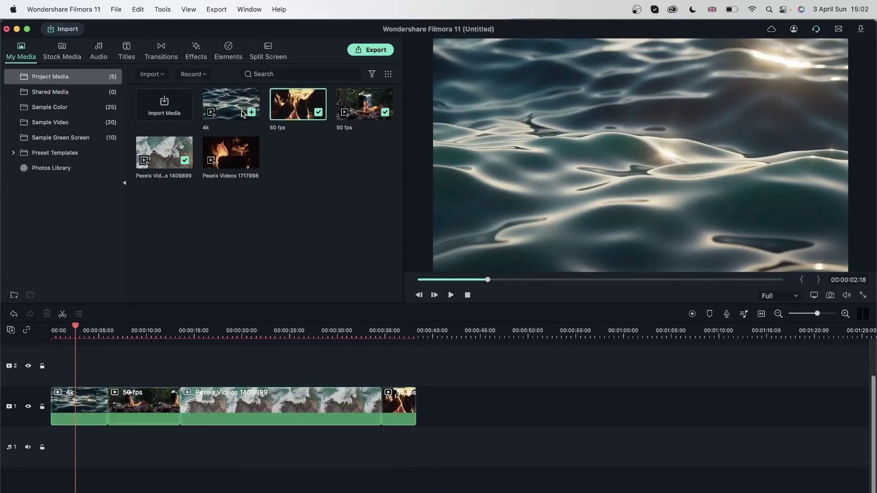
left_click_drag(229, 165, 417, 452)
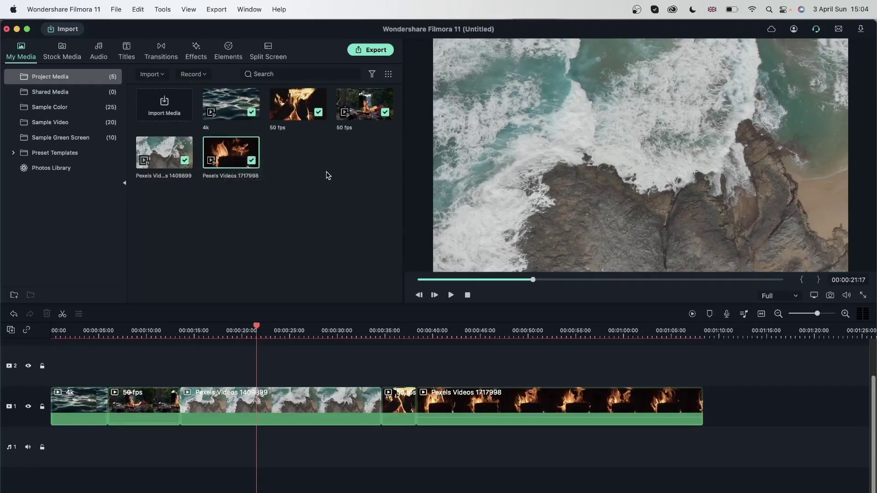
Export the timeline as an MP4 named 4k to the Desktop at 3840 x 2160, keeping hardware acceleration for video encoding enabled
left_click(372, 51)
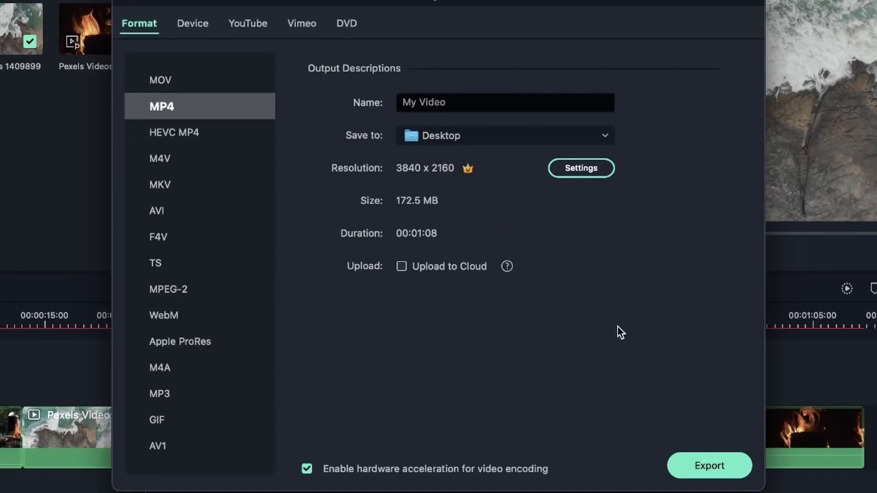
triple_click(512, 102)
type("4k")
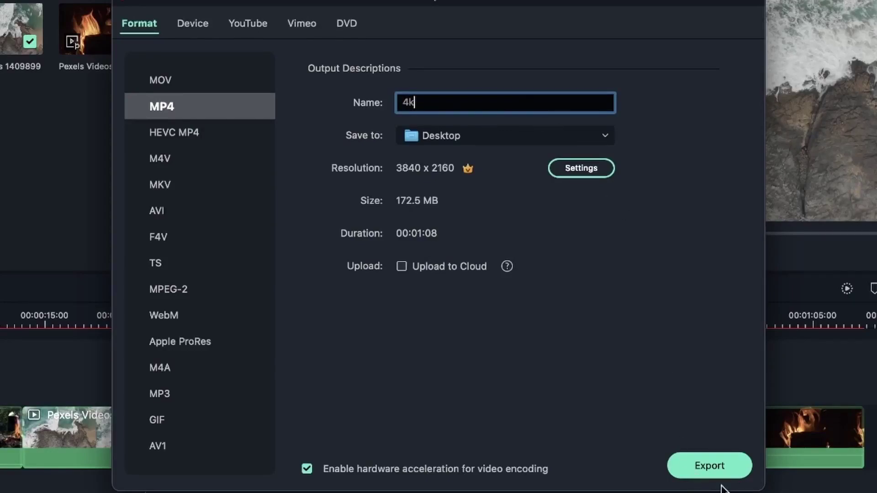
left_click(720, 458)
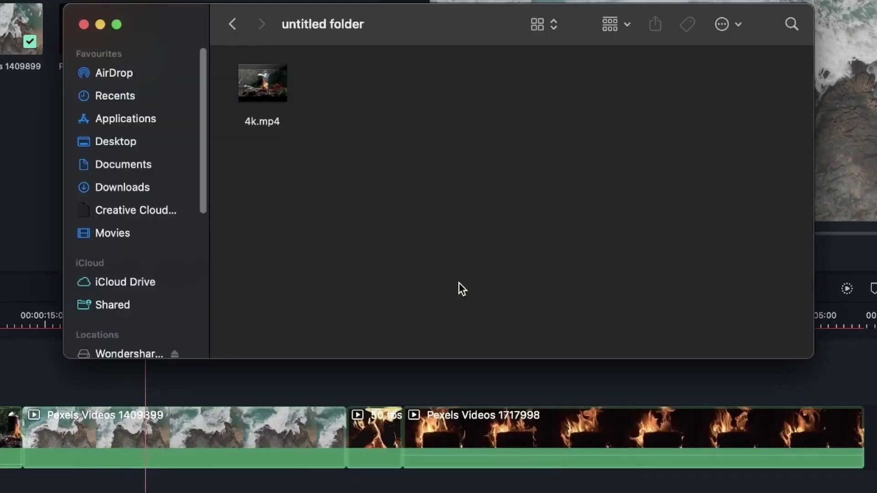
Examine the file information of the exported 4k.mp4 in Finder and check its dimensions
left_click(268, 98)
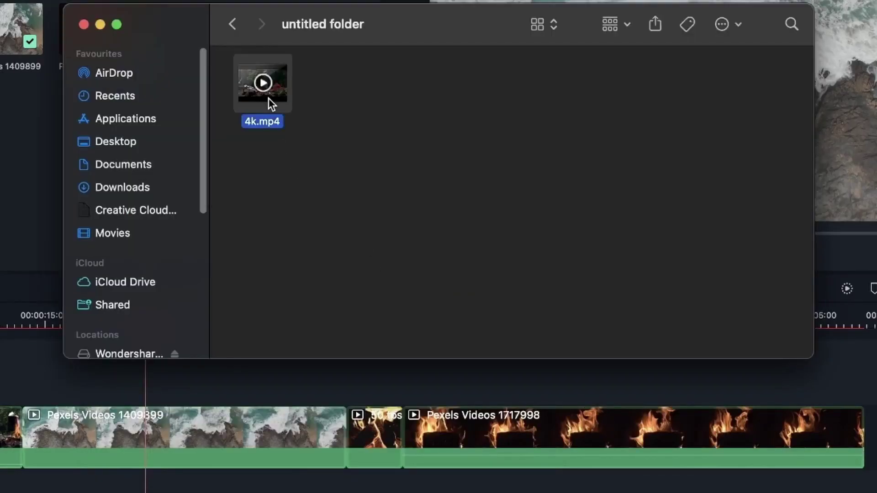
right_click(270, 95)
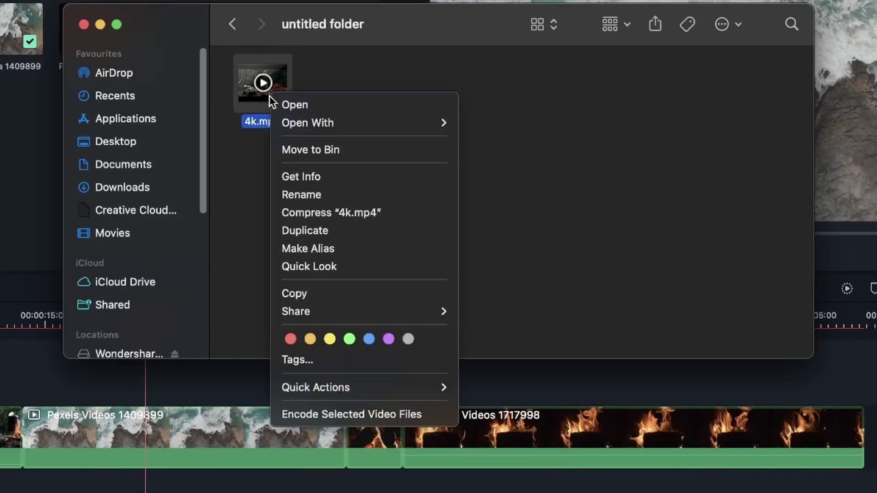
left_click(375, 177)
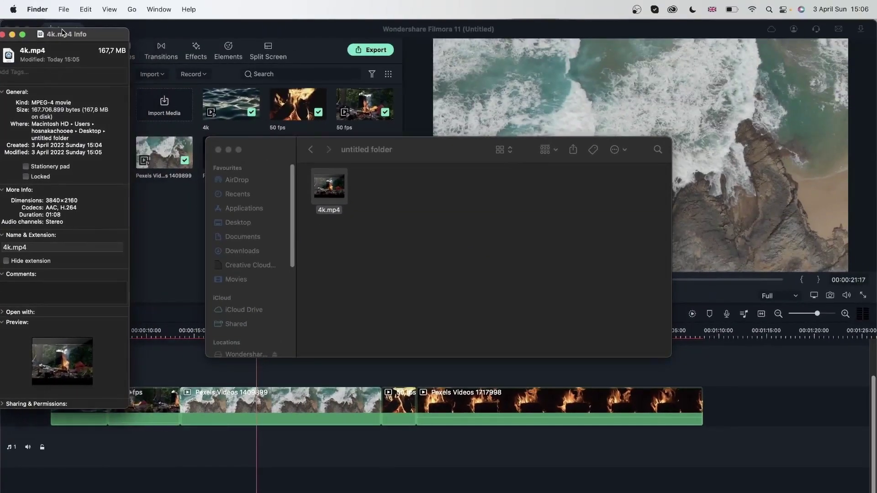
left_click_drag(61, 29, 330, 36)
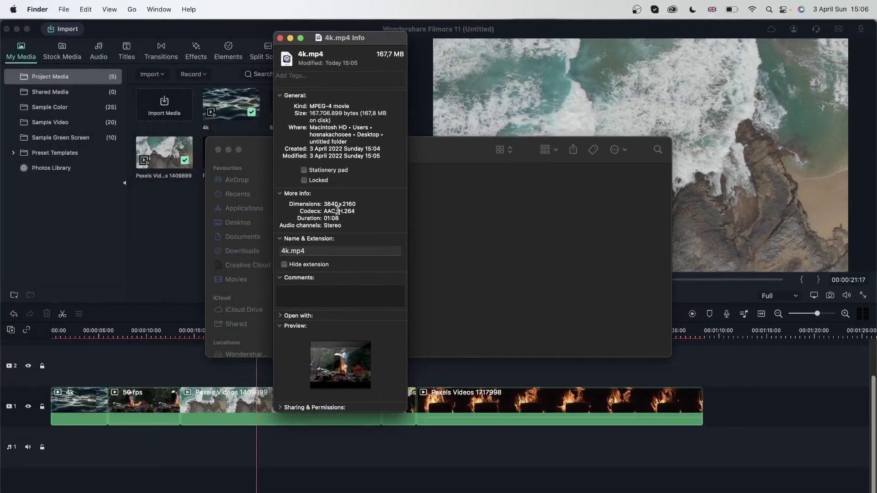
double_click(352, 203)
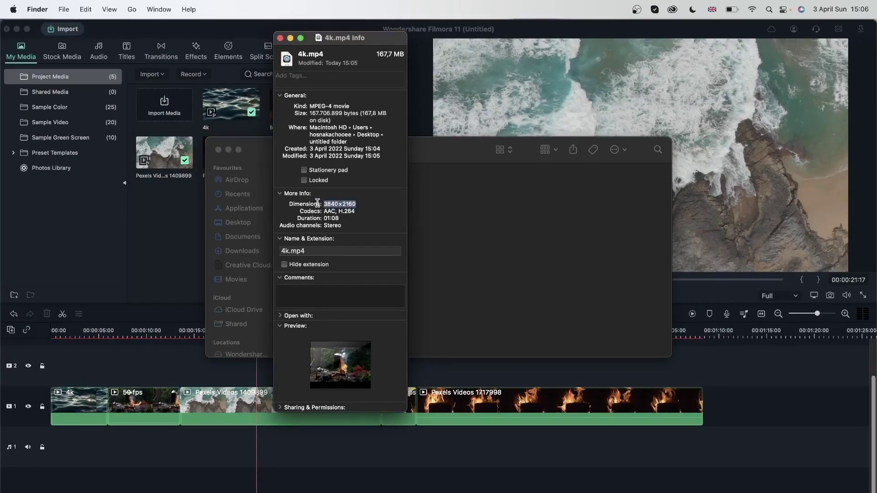